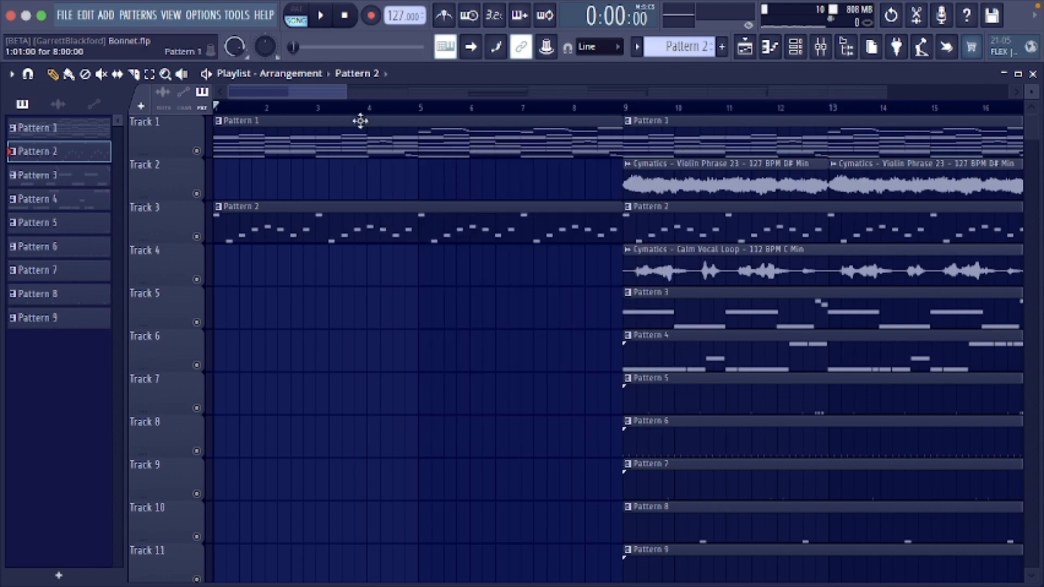
- Solo the violin phrase on Track 2 and place the playhead at bar 9
drag(347, 94, 411, 129)
drag(413, 129, 400, 130)
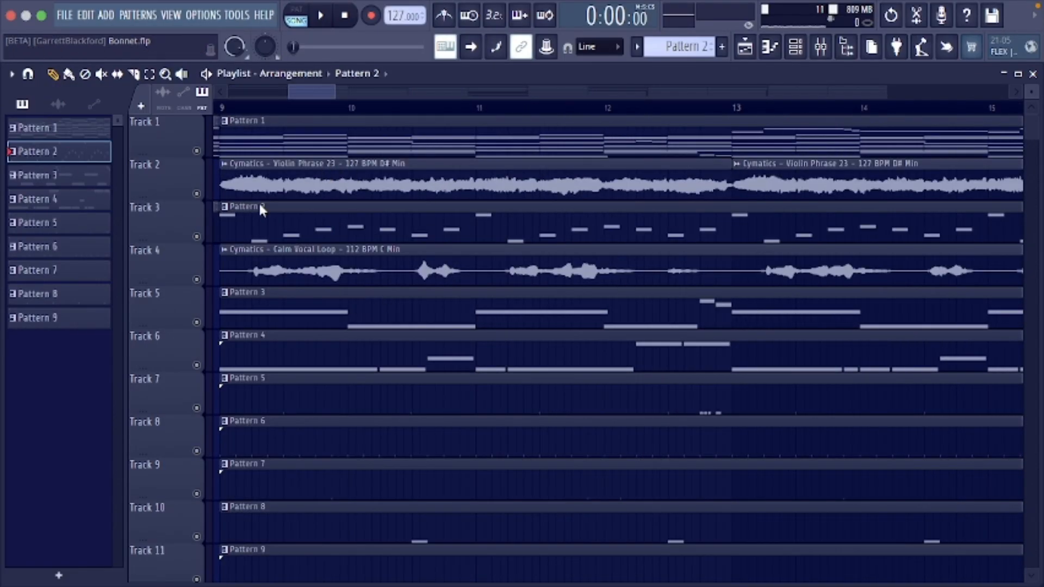
right_click(198, 195)
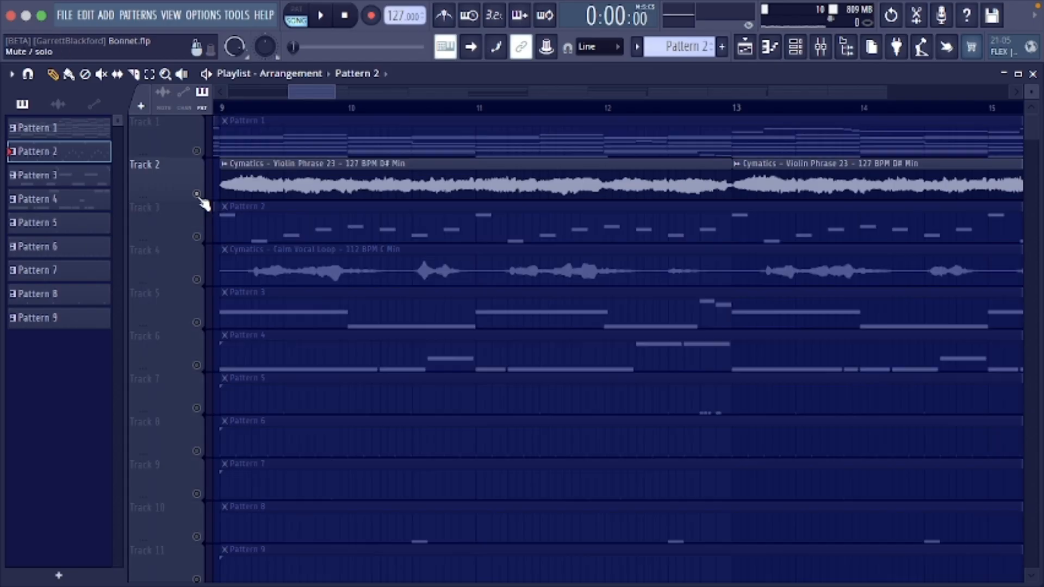
click(222, 109)
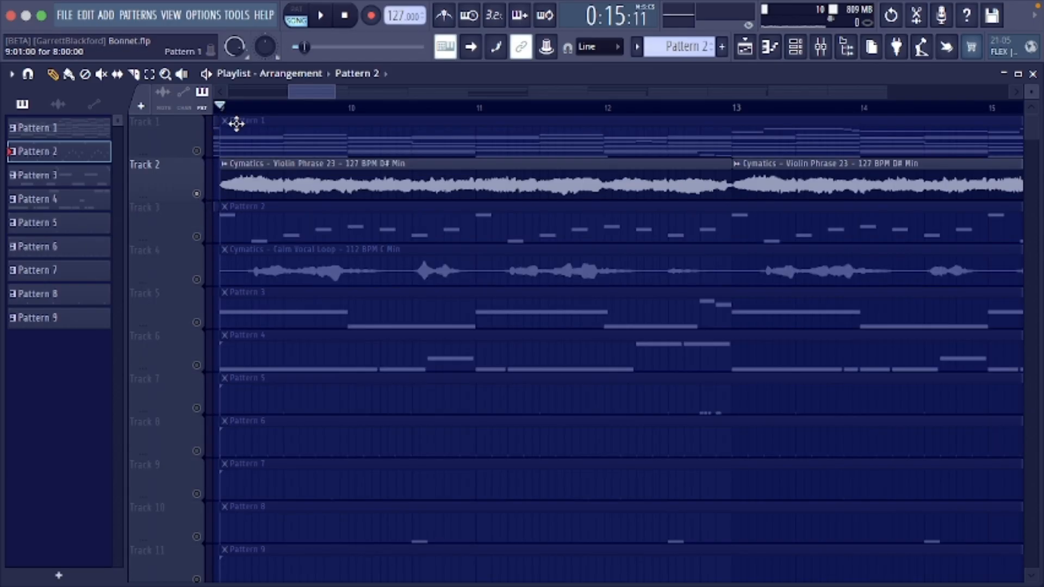
- Solo the vocal loop on Track 4, open its channel settings and audition it with the formant shift at +200 cents
right_click(197, 280)
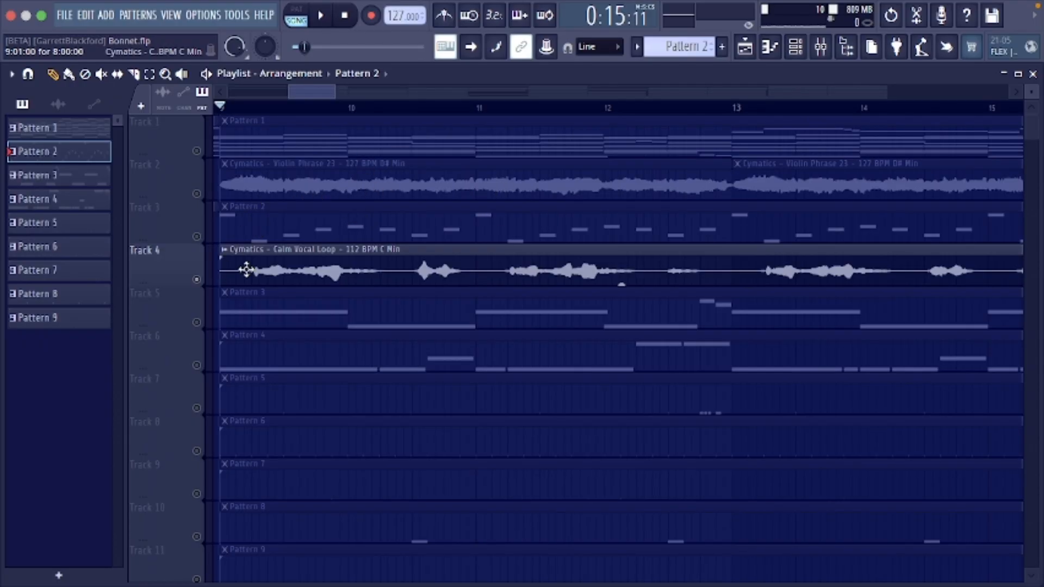
double_click(246, 269)
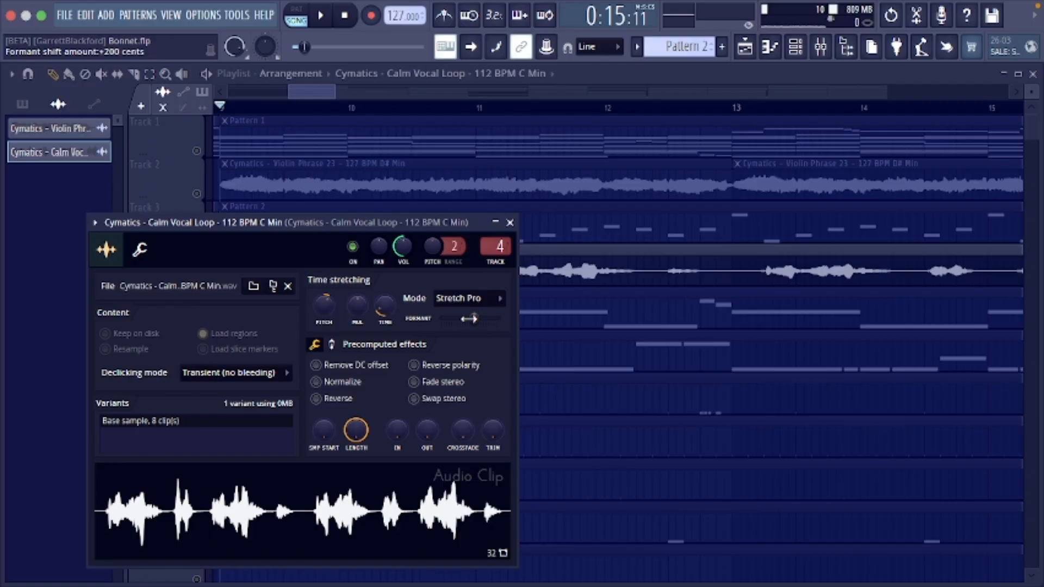
click(510, 222)
key(space)
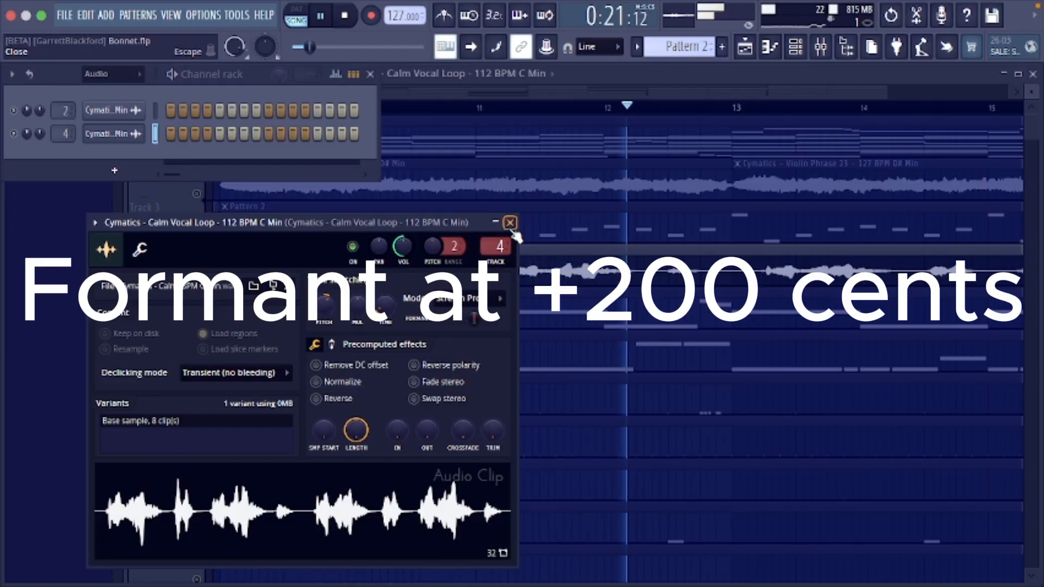
key(space)
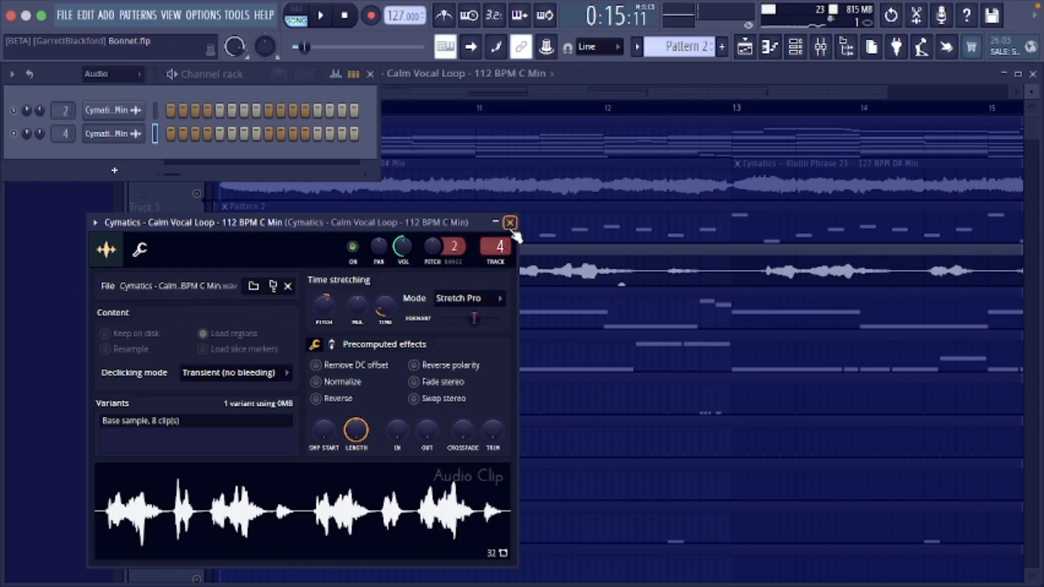
click(510, 222)
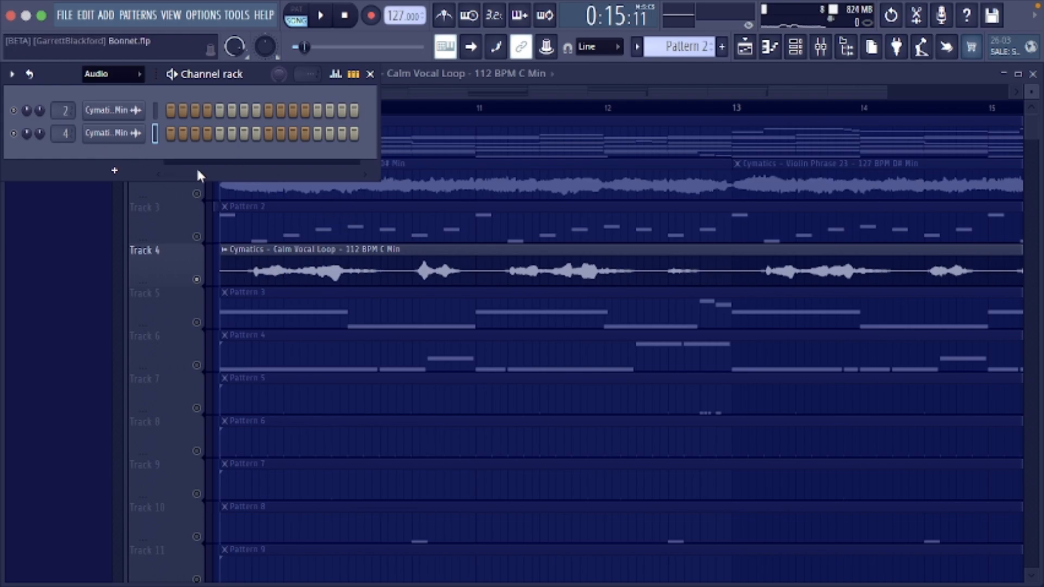
- Set the vocal loop's formant shift to 0 cents and play it for comparison
click(132, 138)
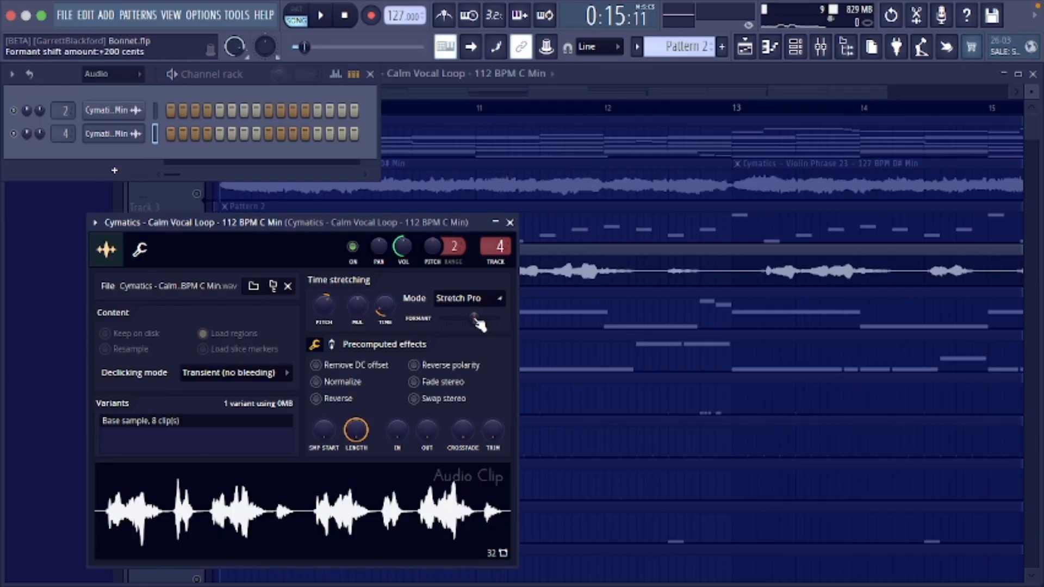
drag(475, 318, 470, 318)
click(511, 223)
key(space)
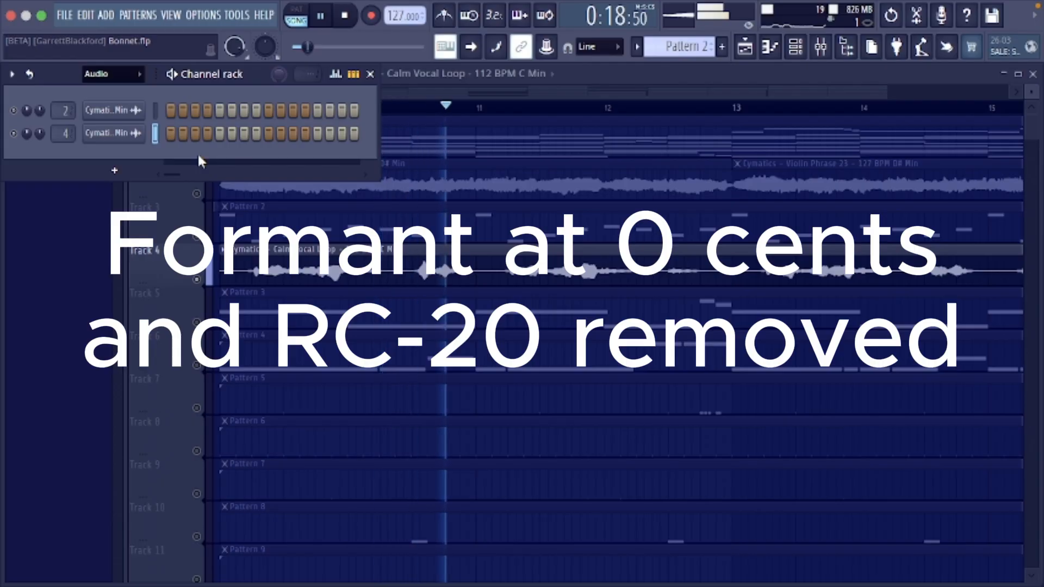
key(space)
- Raise the vocal loop's formant shift back to +200 cents, play it and close its channel settings
click(109, 133)
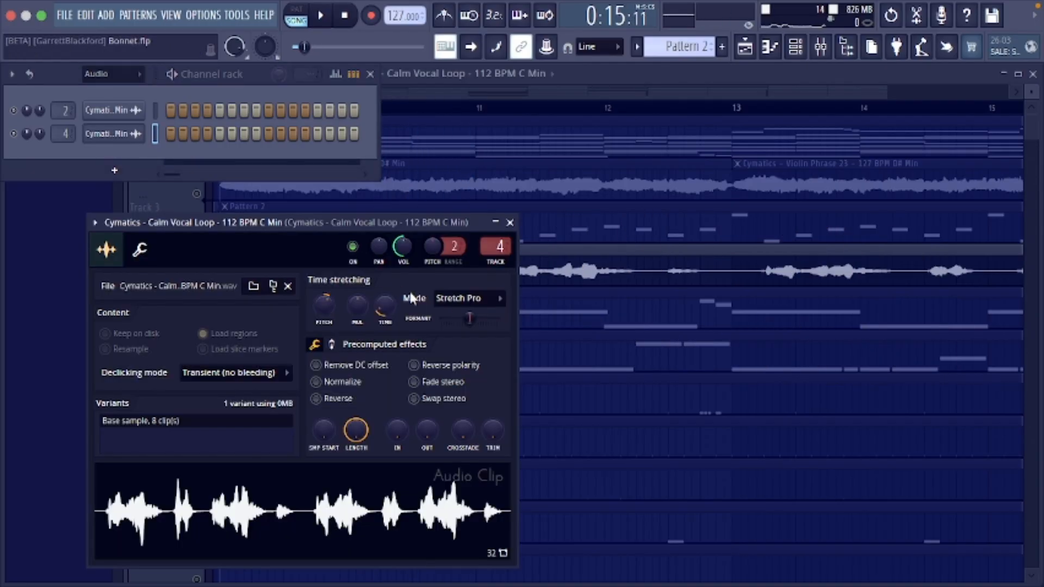
drag(472, 319, 472, 316)
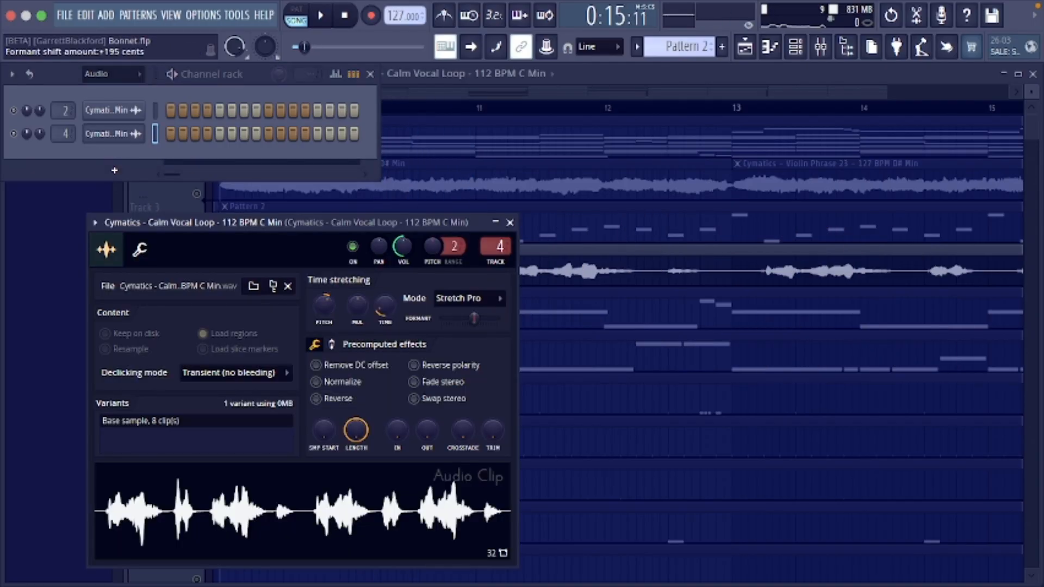
key(space)
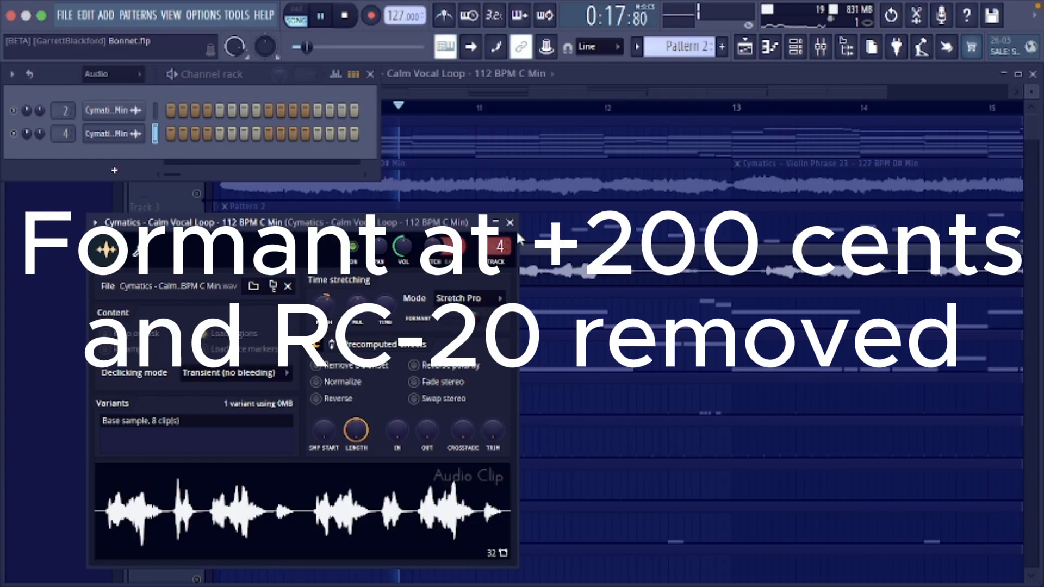
key(space)
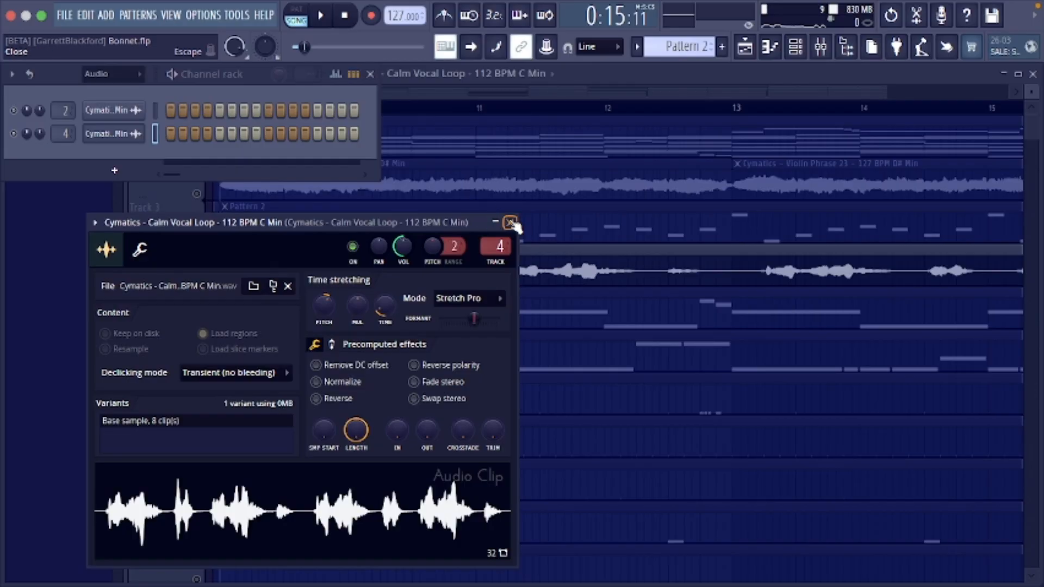
click(511, 223)
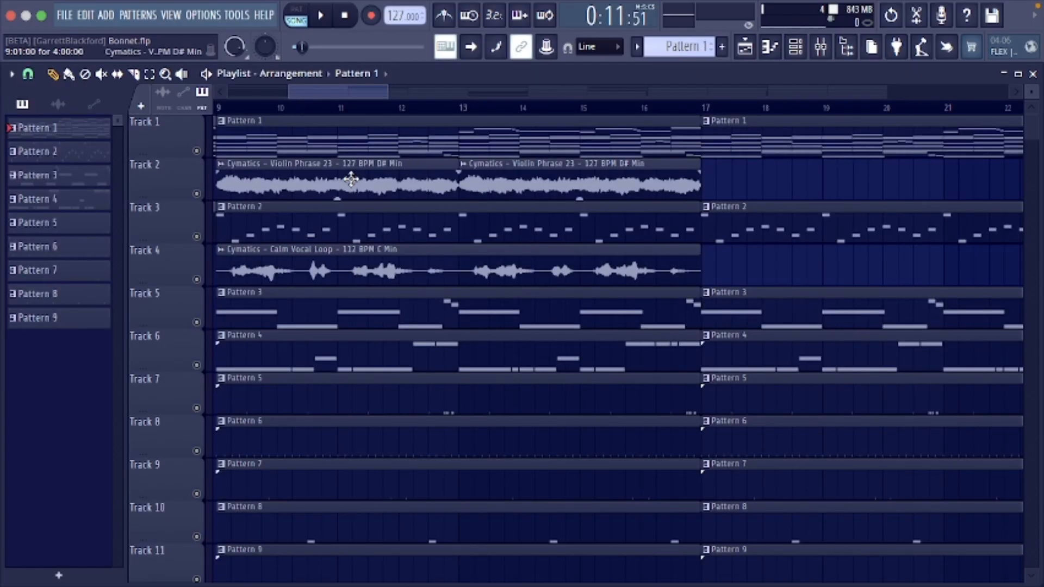
- Examine the Fruity Parametric EQ 2 and Fruity Convolver effects on the violin phrase's mixer track
click(824, 50)
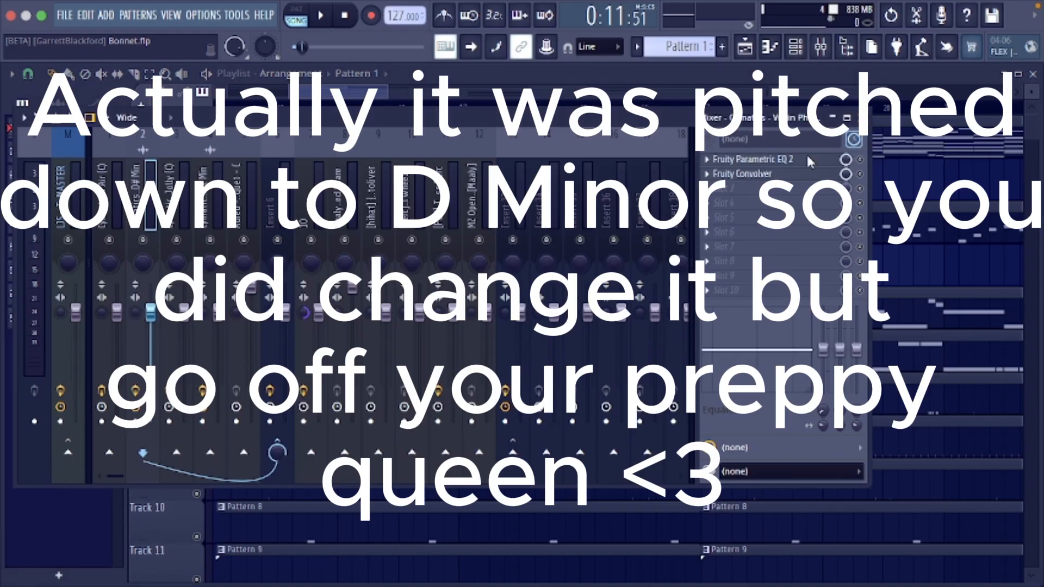
click(753, 158)
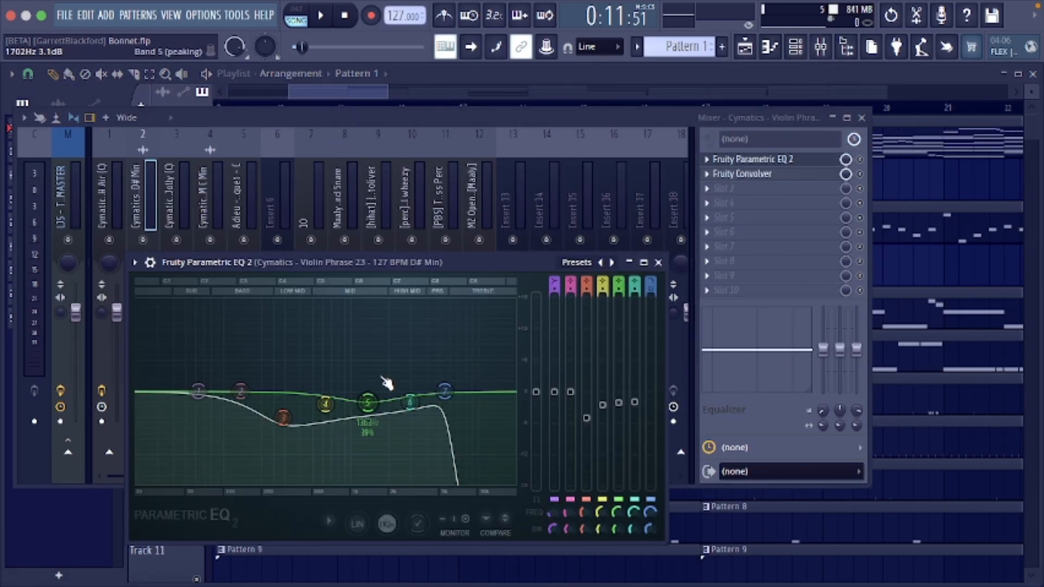
click(658, 263)
click(751, 174)
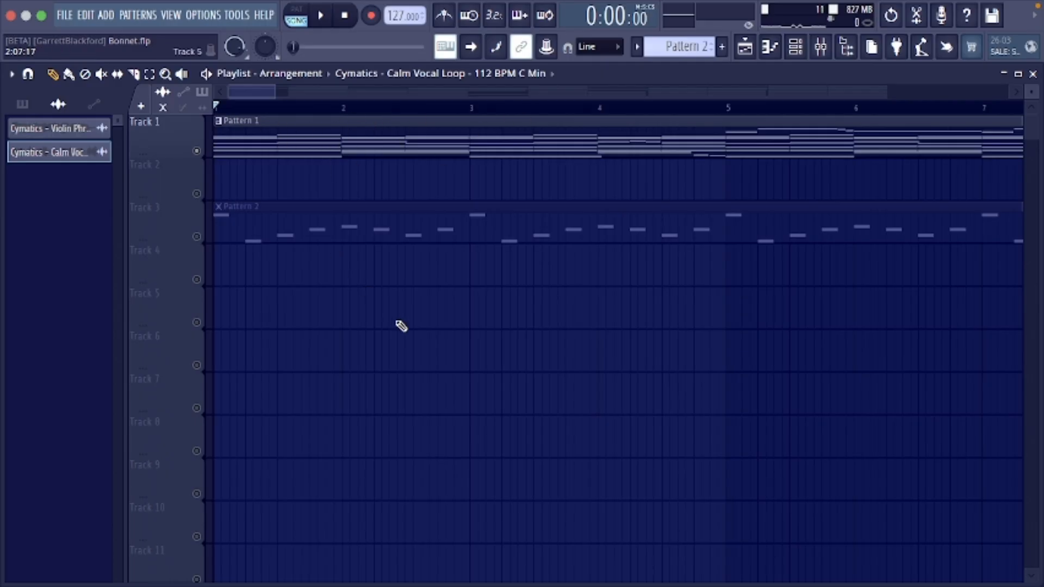
- Show the Unsorted channels in the channel rack and open the Cymatics - SYNTH Air (C) sampler settings
scroll(401, 326, down, 5)
scroll(401, 327, up, 5)
click(797, 52)
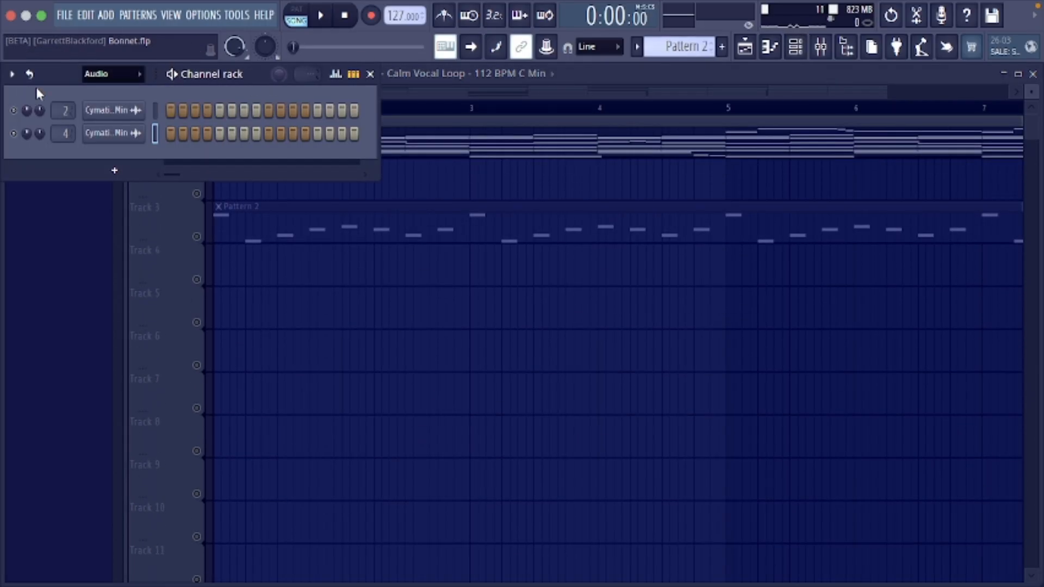
click(119, 76)
click(103, 140)
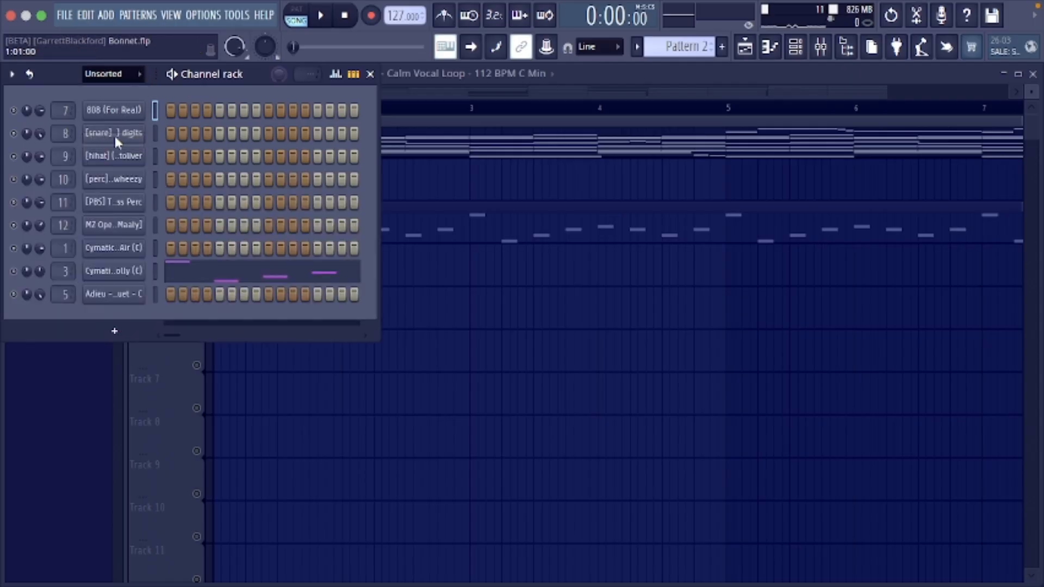
click(112, 248)
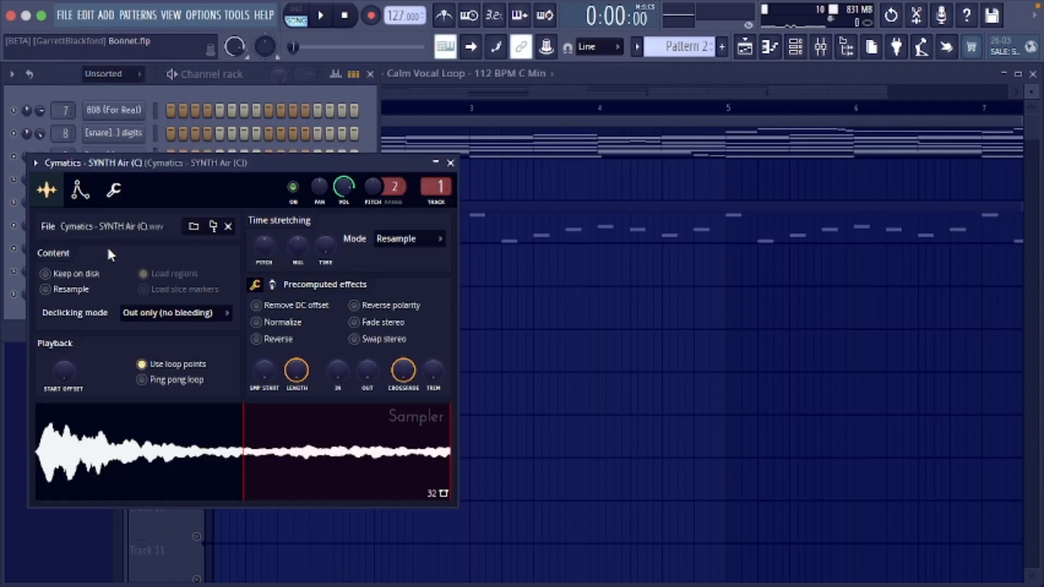
- Try the Stretch Pro time-stretching mode on the SYNTH Air sample and play it with its mixer track shown
click(414, 249)
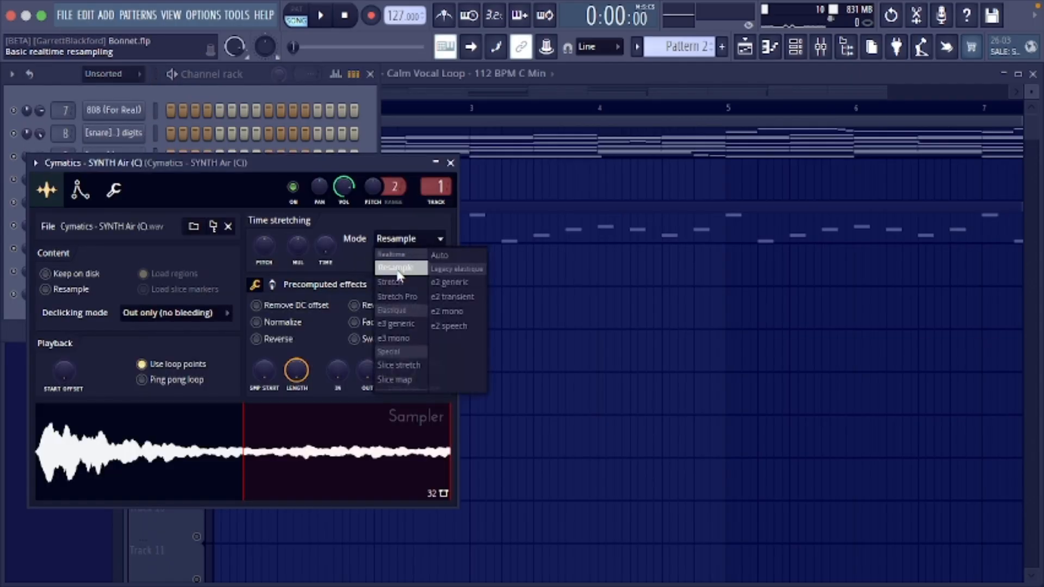
click(395, 296)
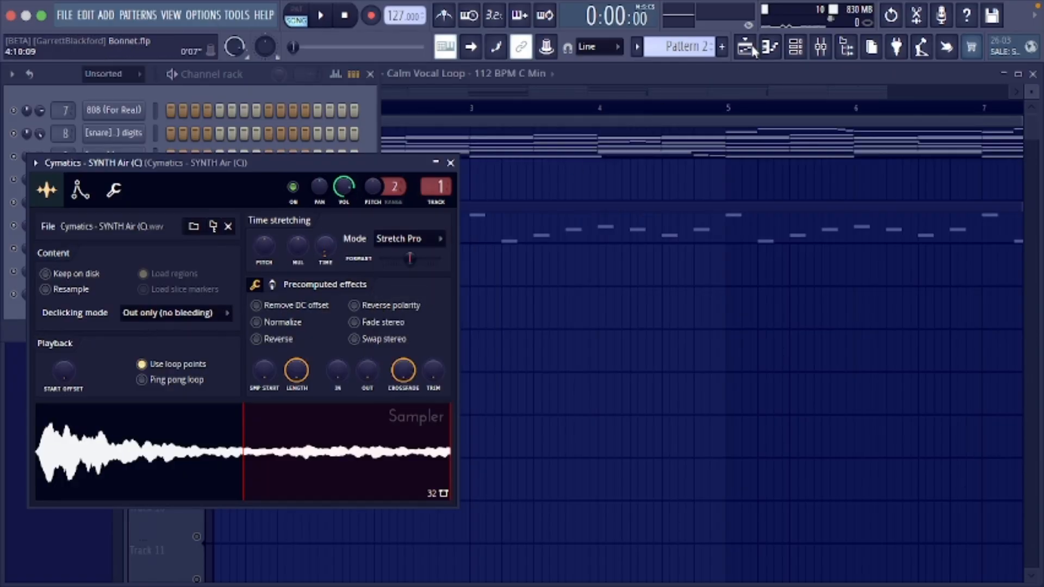
click(821, 46)
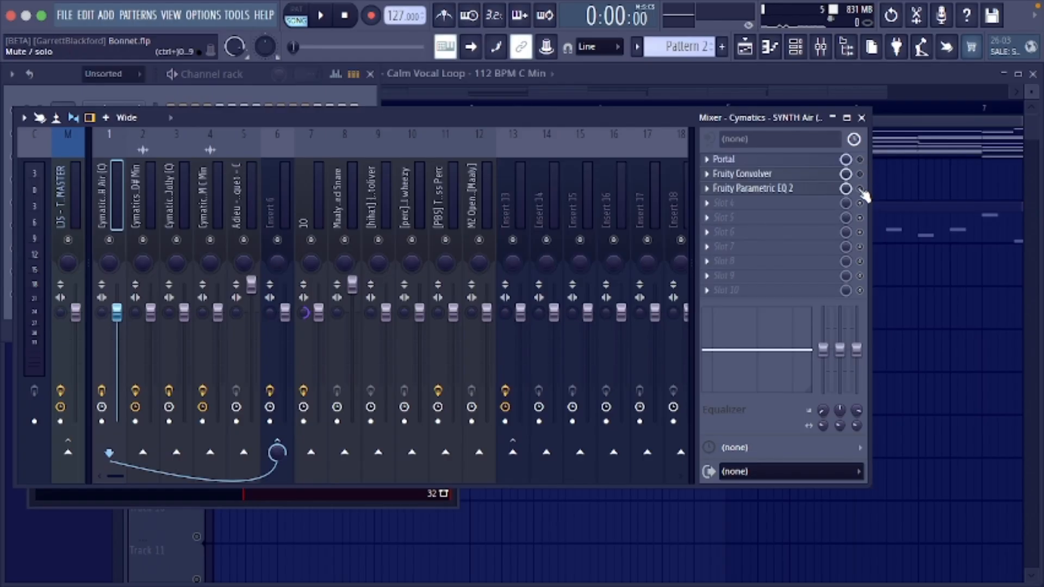
key(space)
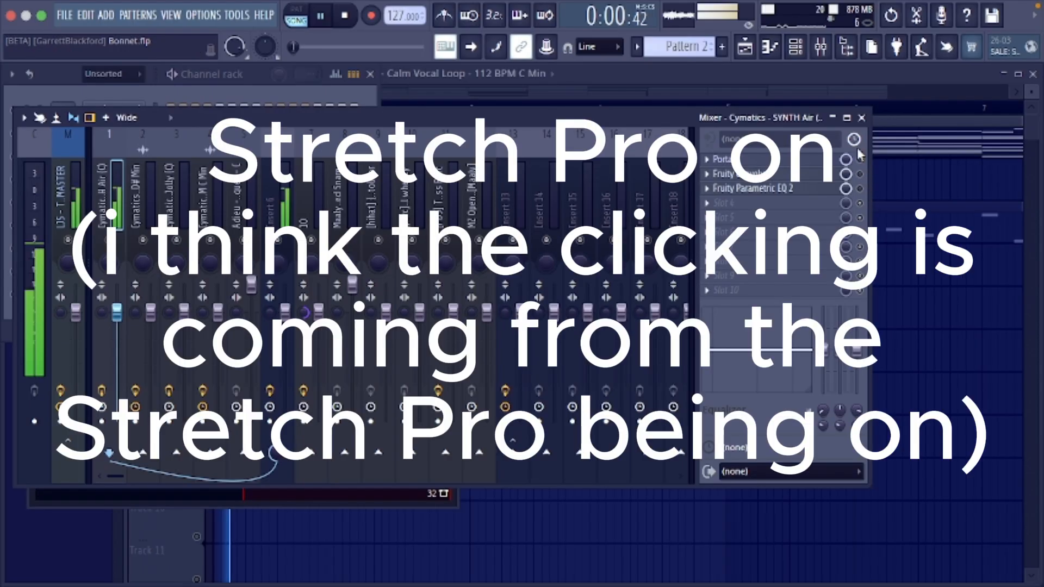
click(863, 117)
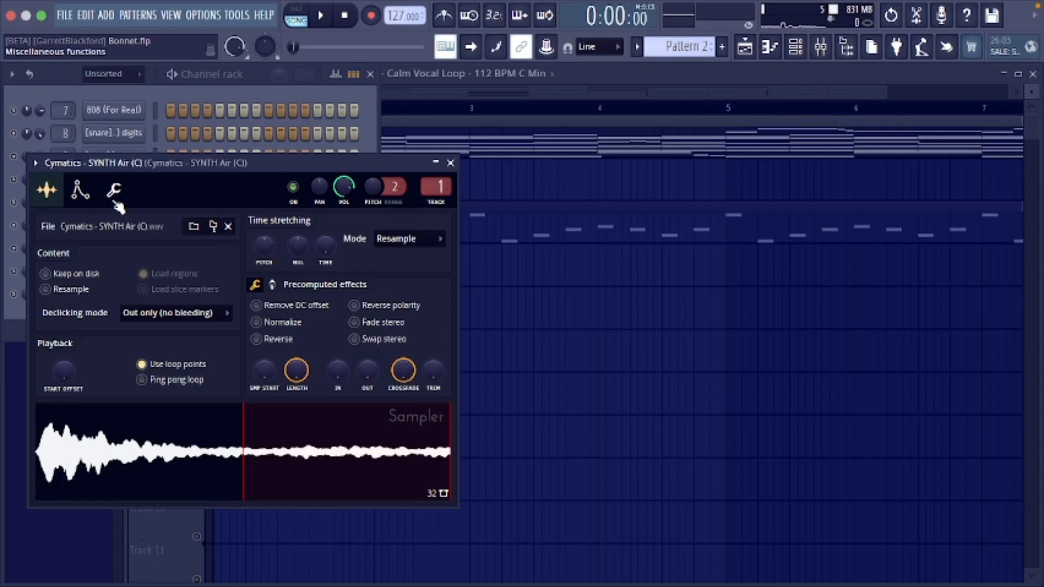
- Check the SYNTH Air's volume envelope and enable Use loop points for its sample playback
click(80, 192)
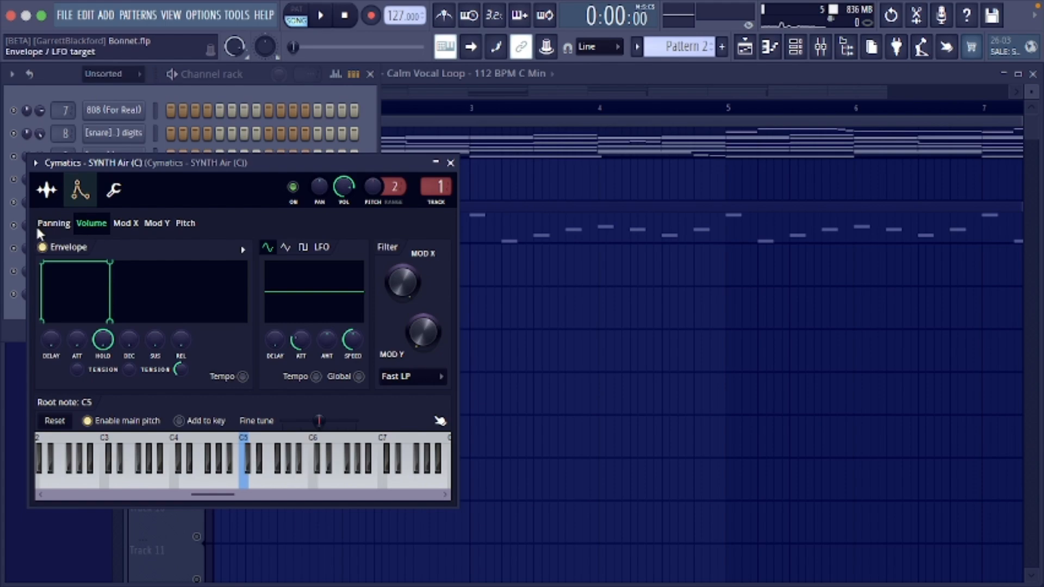
click(47, 190)
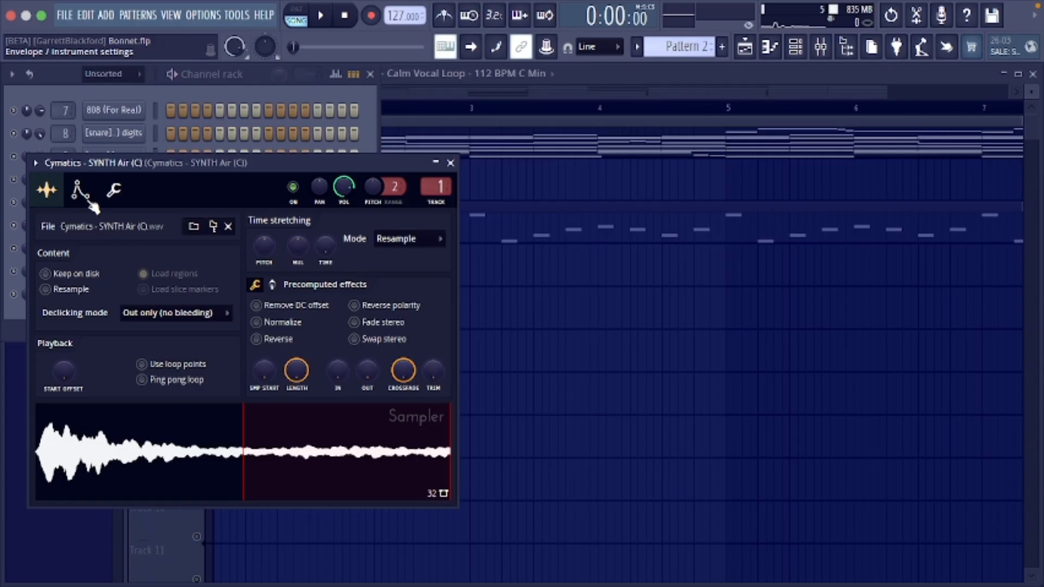
click(142, 365)
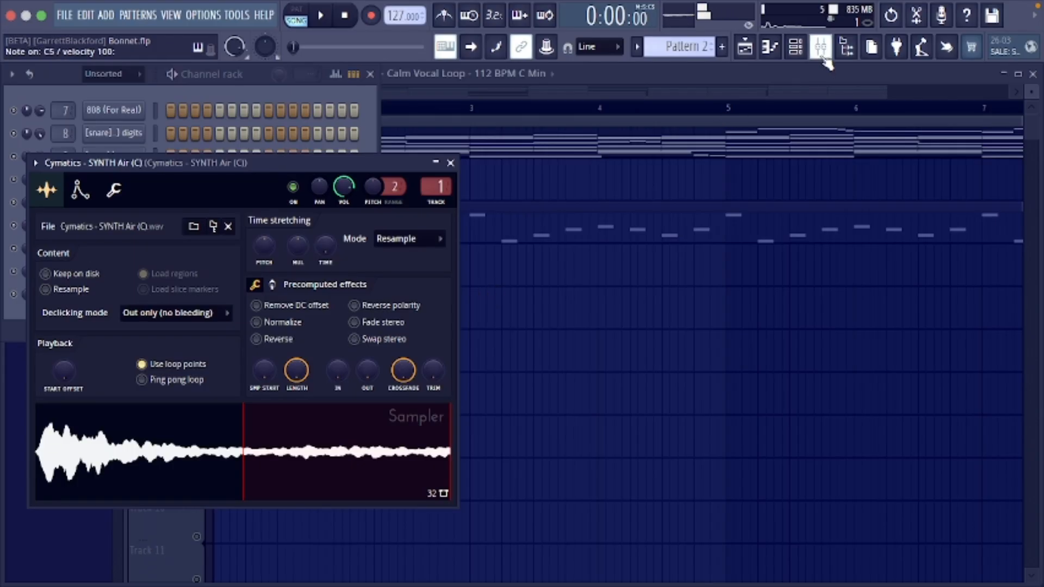
- Review the SYNTH Air's volume envelope settings and the effects on its mixer track
click(79, 192)
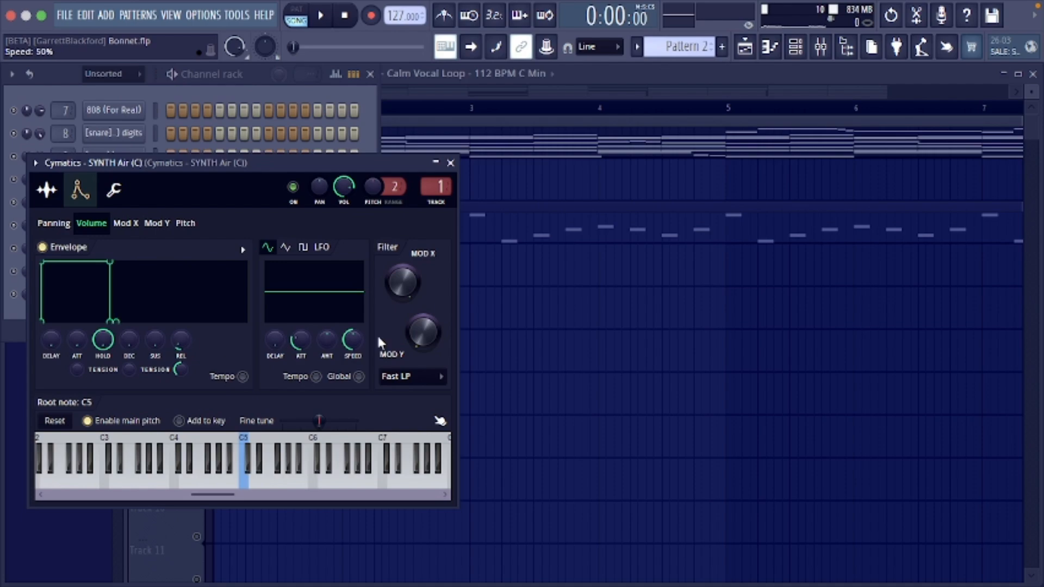
key(F9)
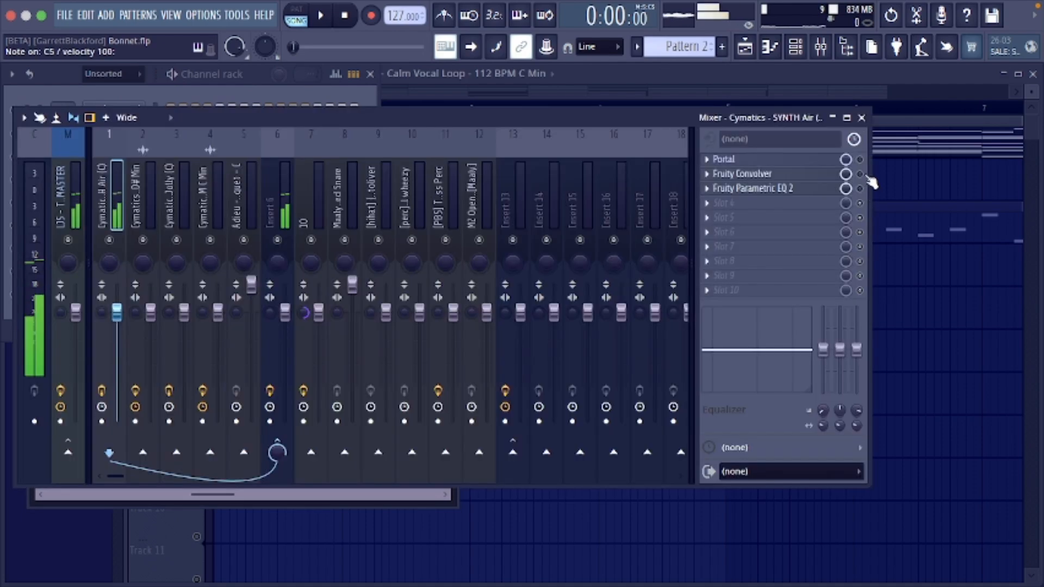
click(861, 117)
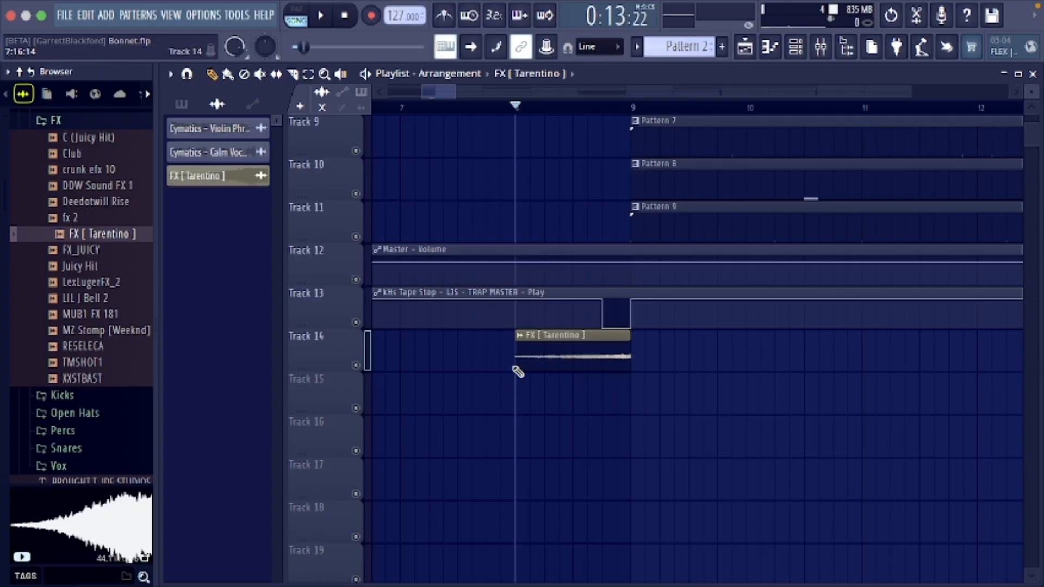
- Make the FX [ Tarentino ] clip on Track 14 span bar 7 to bar 9, lower its gain to about -10 dB and cue playback within bar 8
click(401, 108)
drag(571, 361, 462, 366)
drag(513, 339, 631, 328)
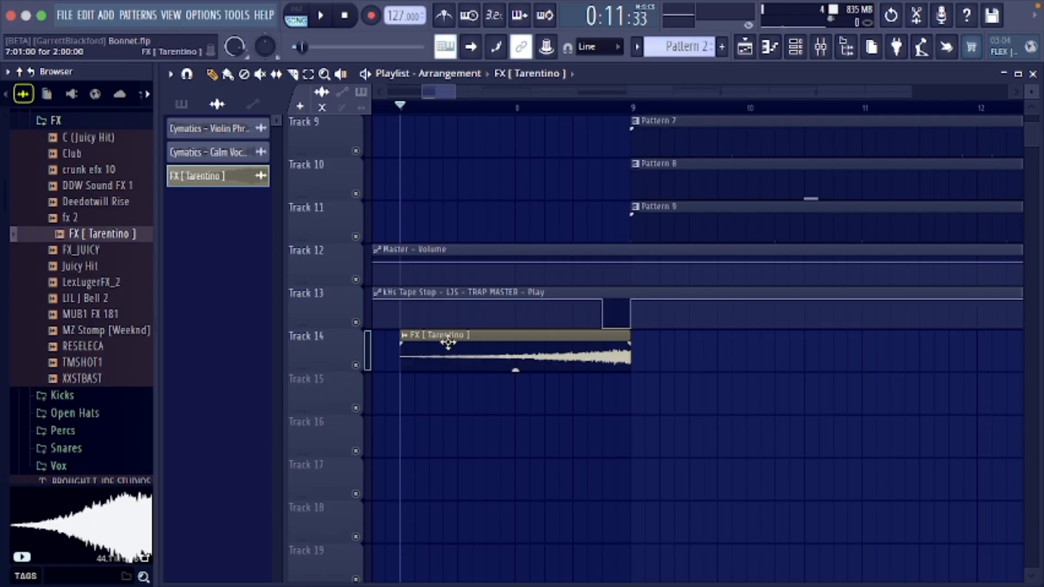
drag(516, 370, 515, 388)
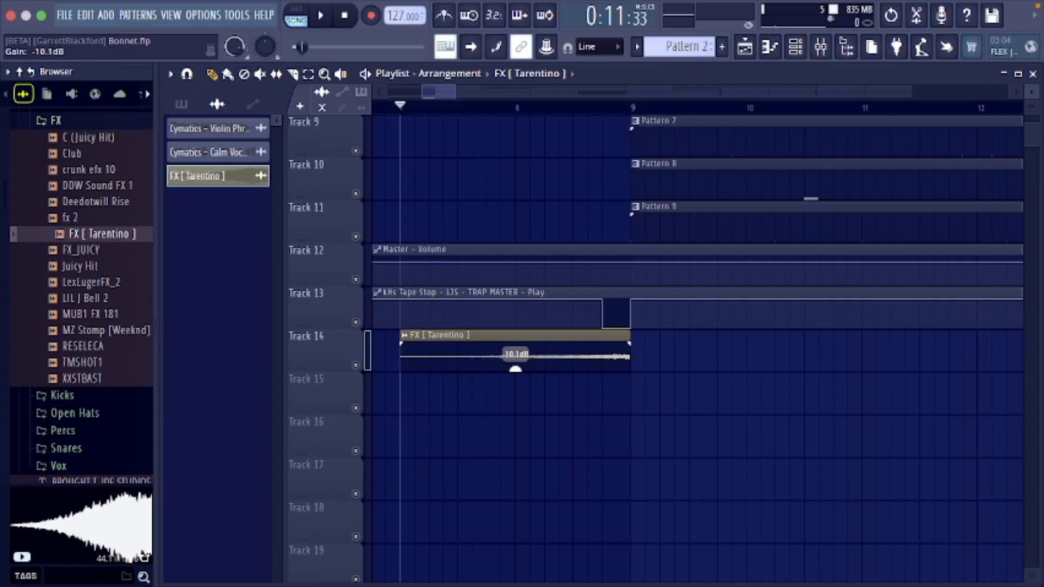
click(574, 107)
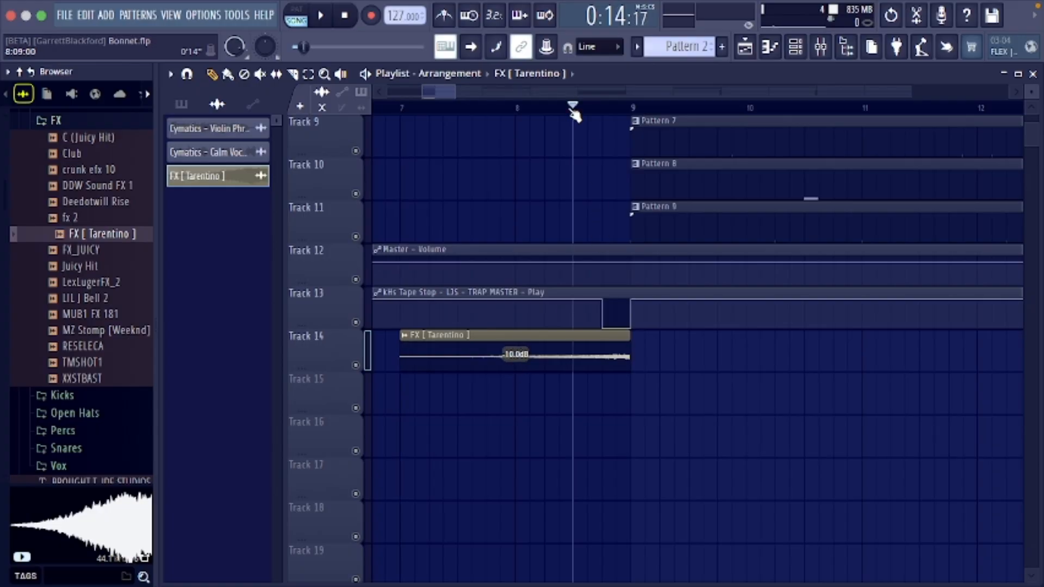
- Play the arrangement from bar 8 through the drop at bar 9 to audition the FX [ Tarentino ] riser
key(space)
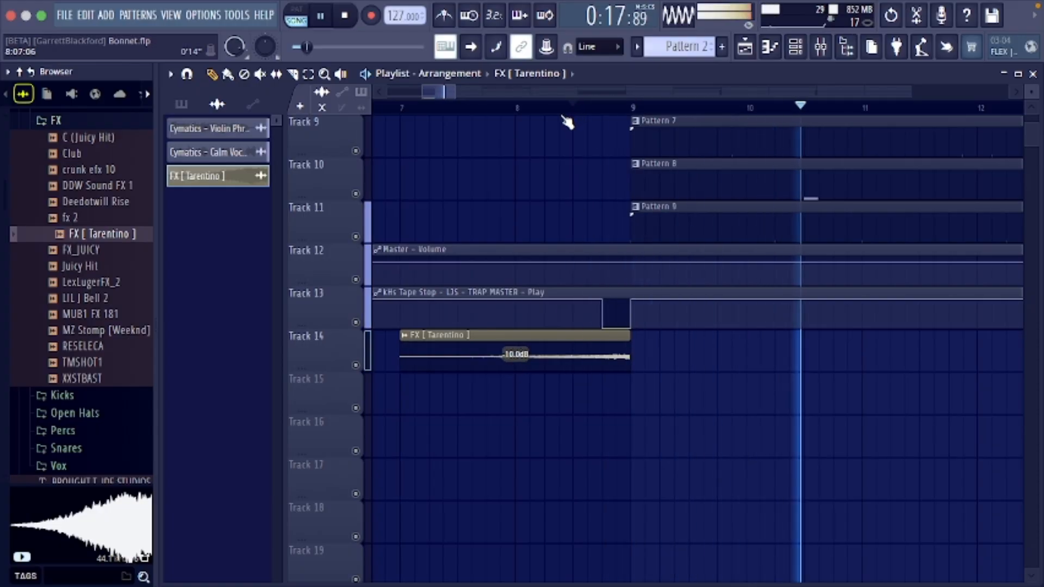
key(space)
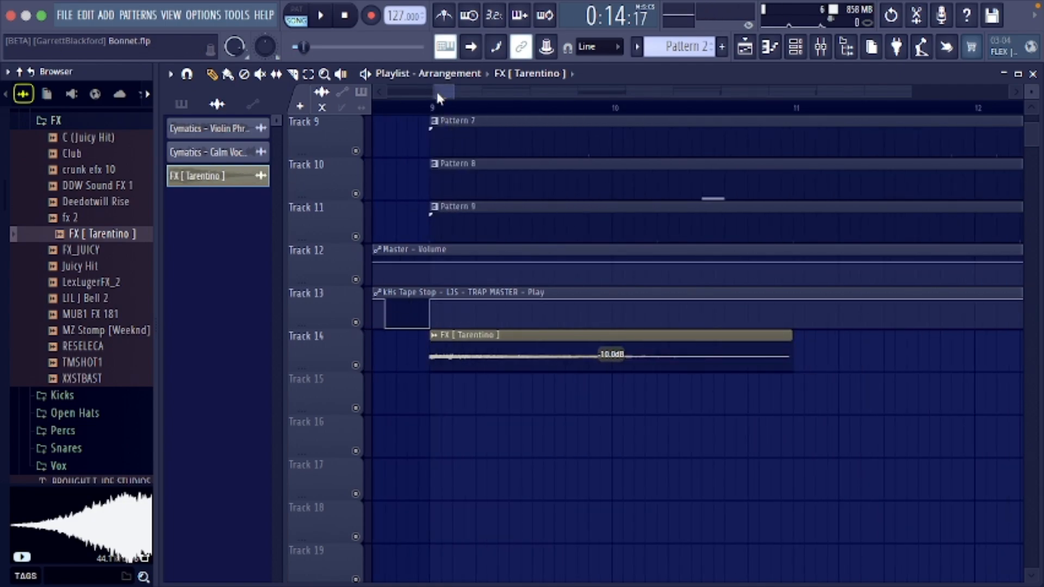
- Set the playlist snap to none, trim the silent tail of the reversed FX [ Tarentino ] clip on Track 14 and align its start with bar 9
mouse_move(435, 89)
mouse_down()
mouse_move(455, 93)
mouse_move(446, 92)
mouse_up()
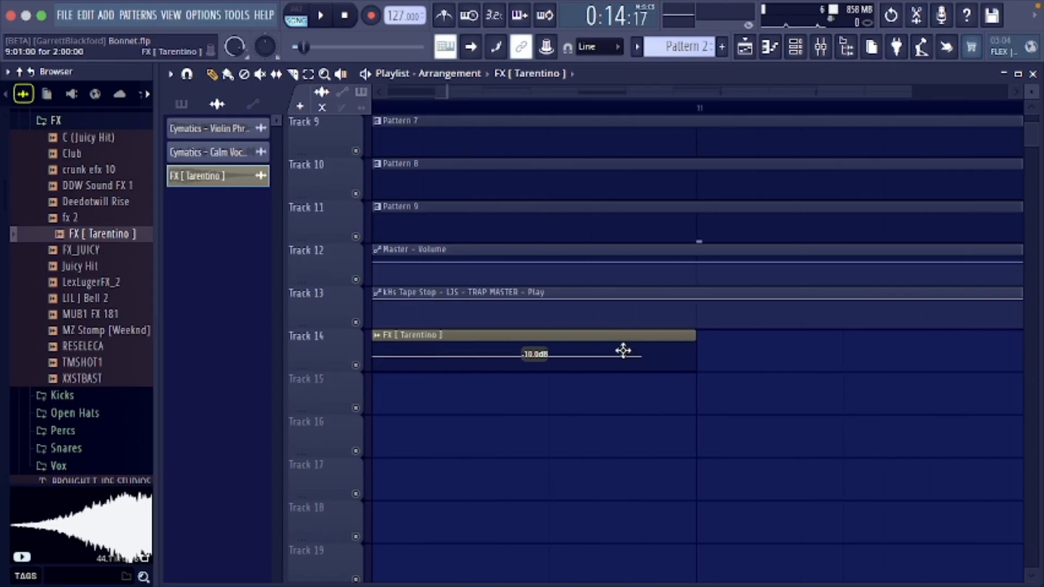
click(188, 75)
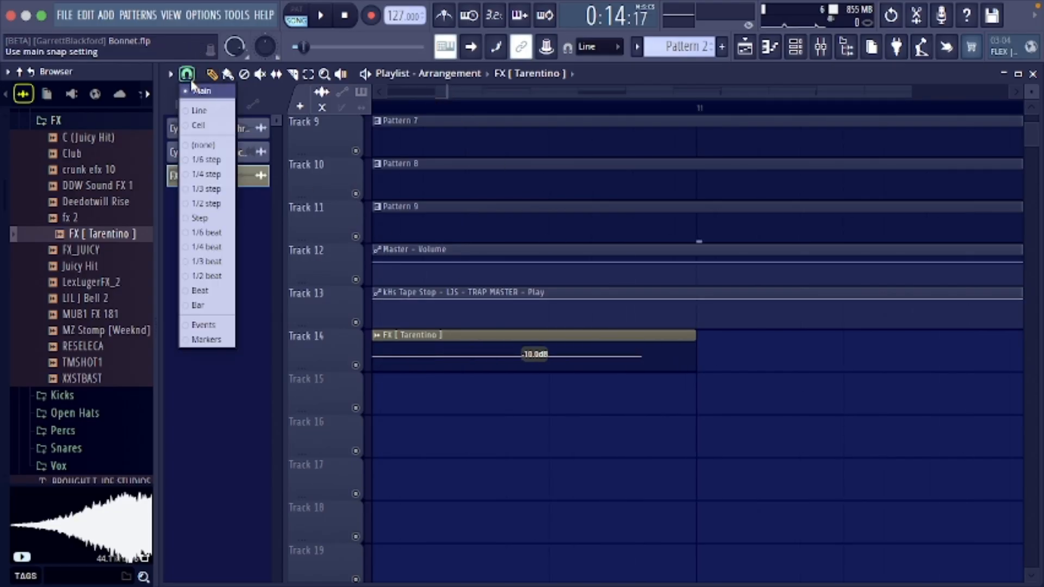
click(207, 151)
drag(694, 336, 639, 336)
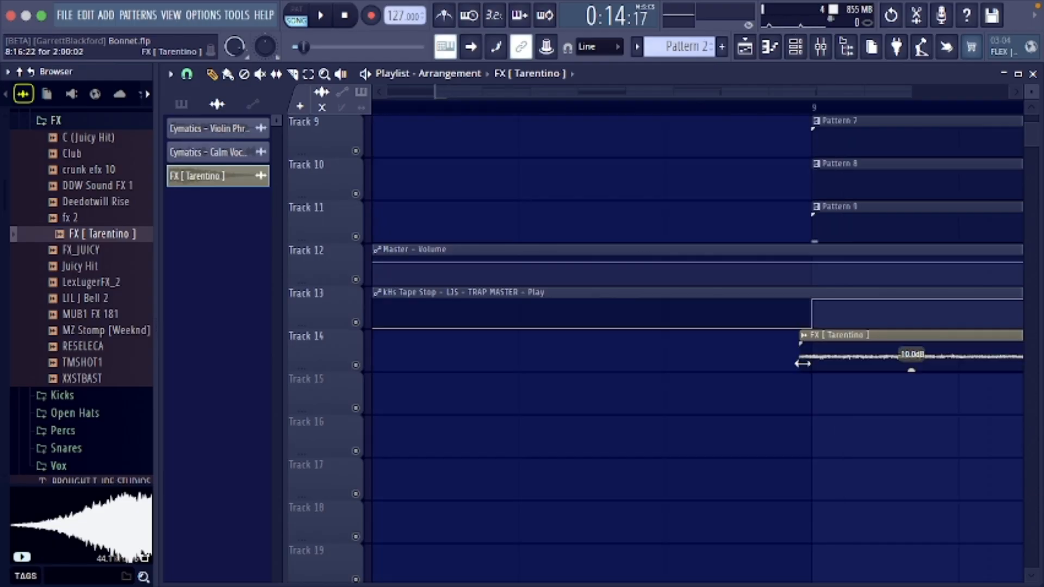
drag(804, 362, 812, 365)
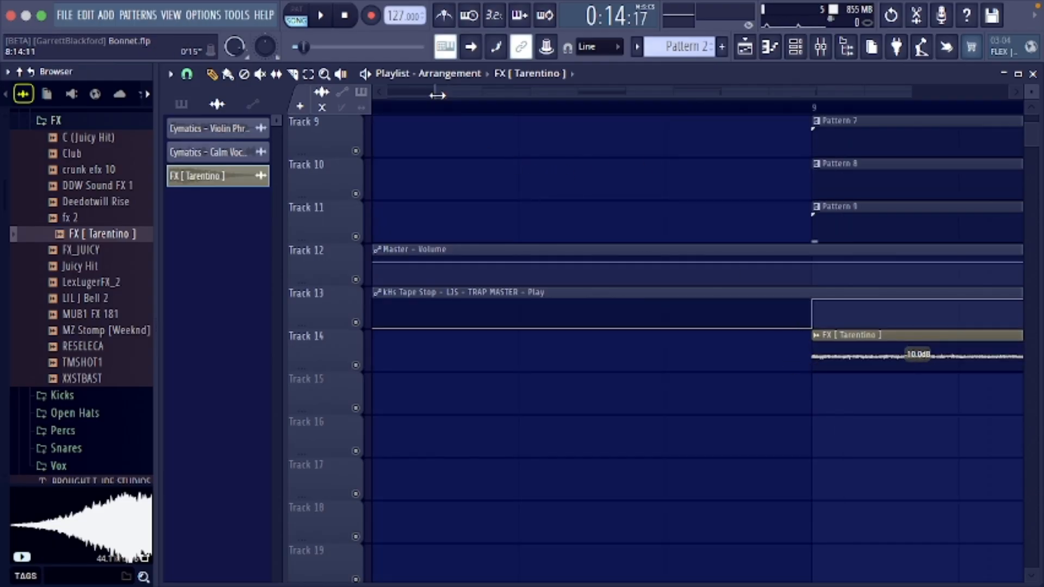
- Audition the reversed FX [ Tarentino ] clip across the drop and delete that audio clip from the project
drag(438, 95, 391, 113)
key(space)
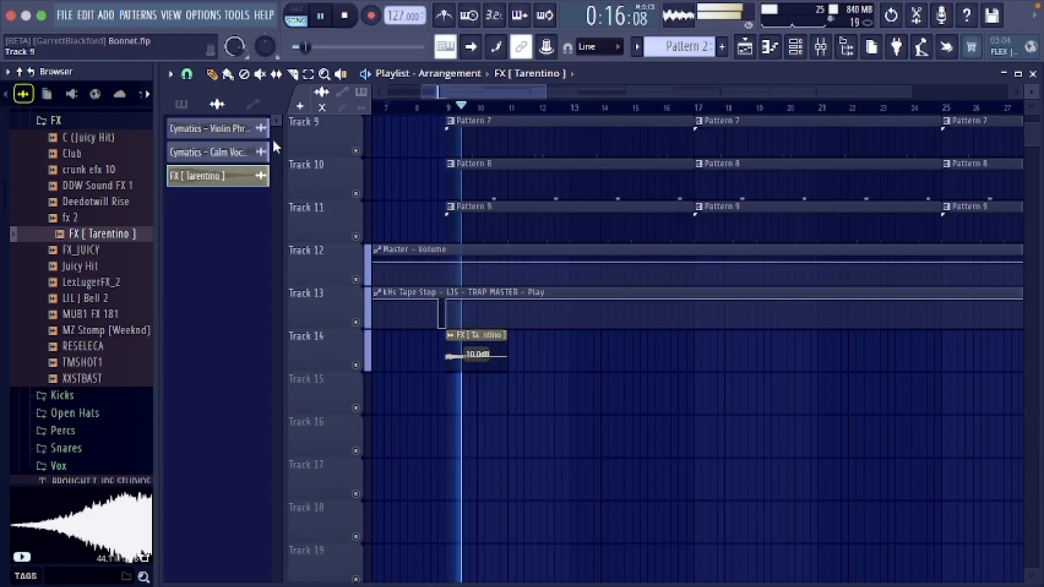
key(space)
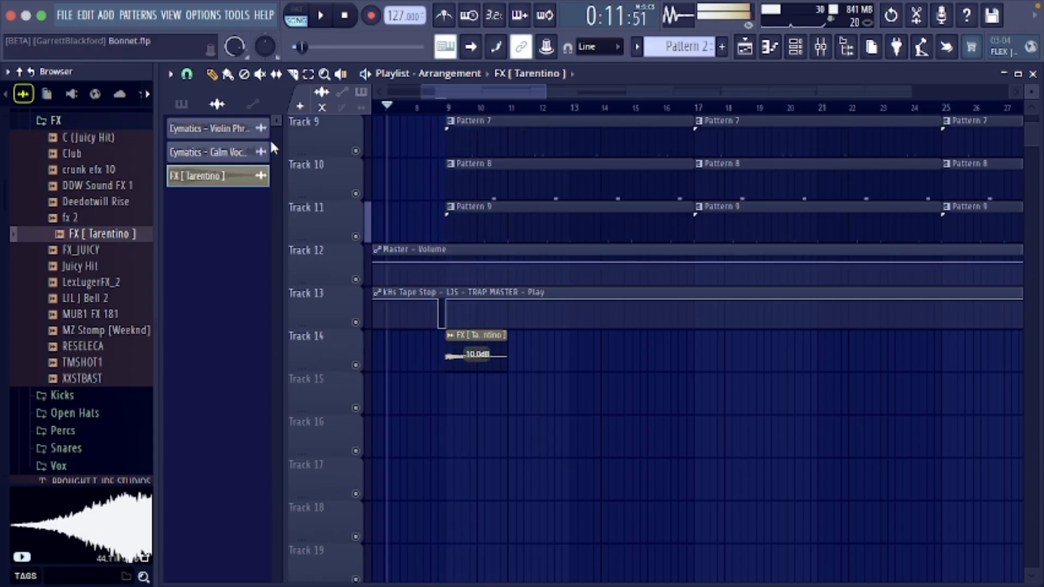
right_click(234, 177)
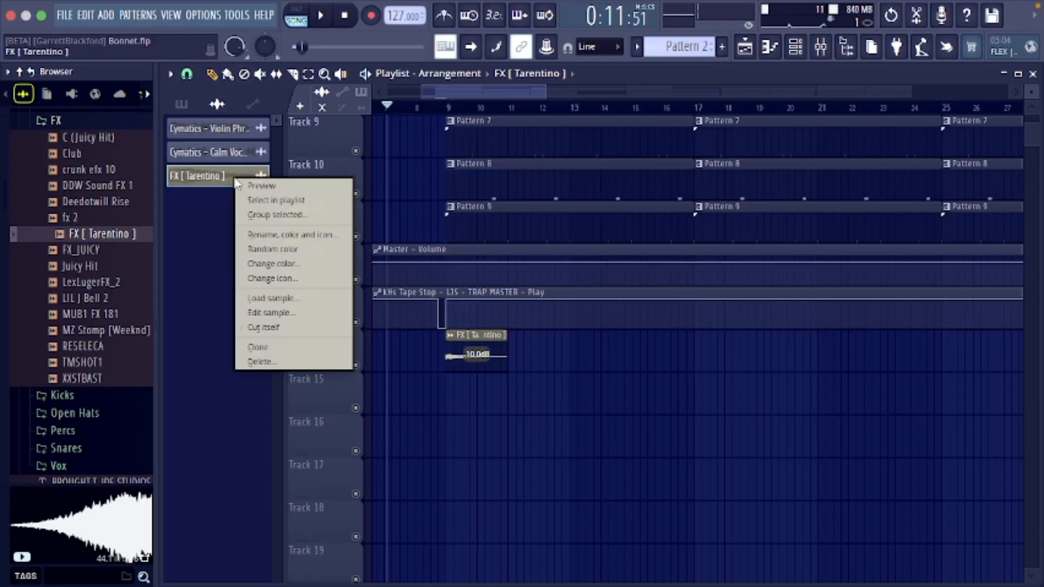
click(283, 359)
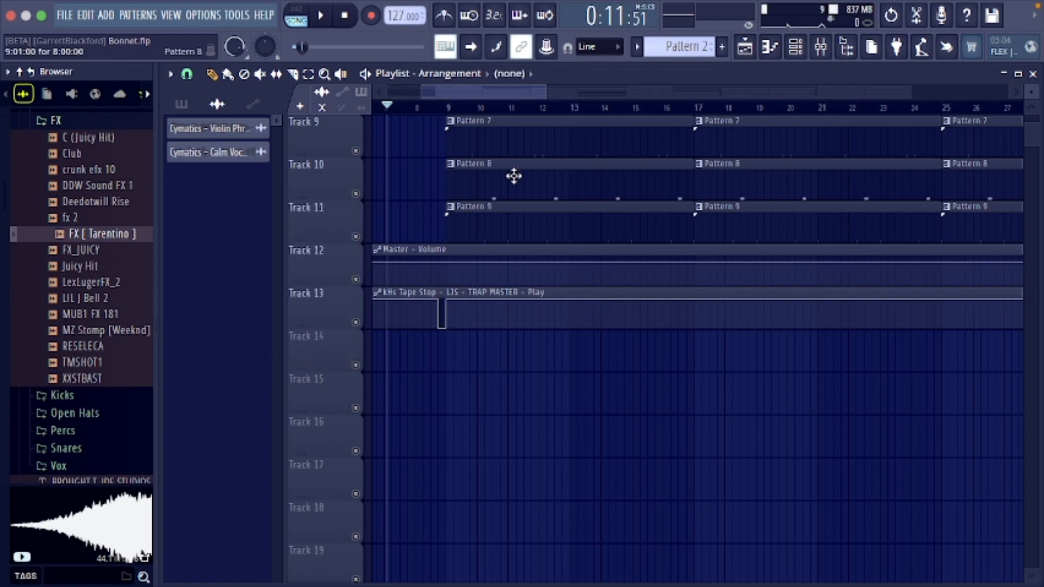
- Review the SYNTH Air chord notes of Pattern 1 in the piano roll, from the highest to the lowest octave
scroll(540, 262, down, 1)
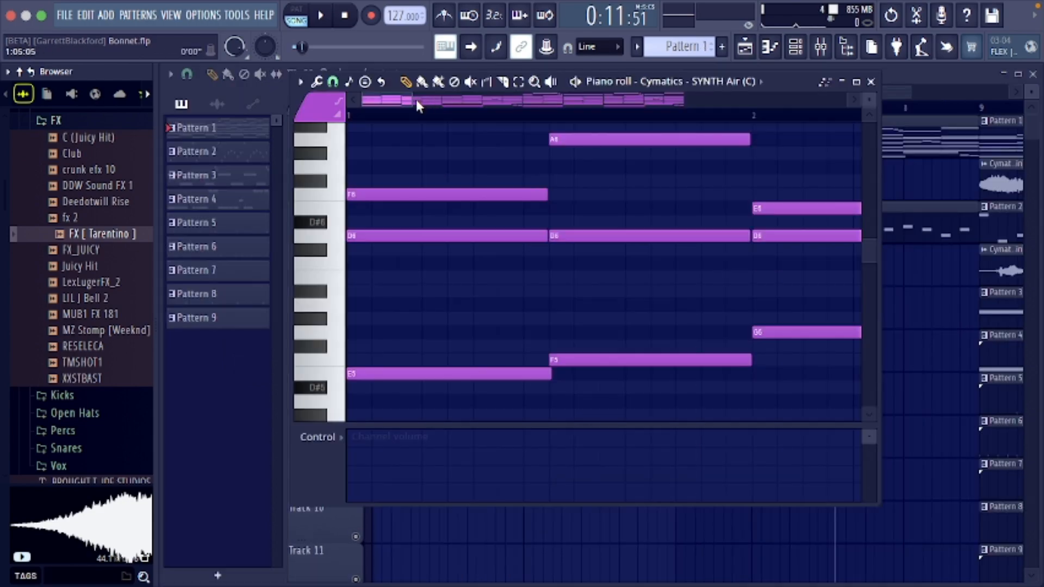
drag(416, 100, 776, 170)
scroll(536, 303, down, 4)
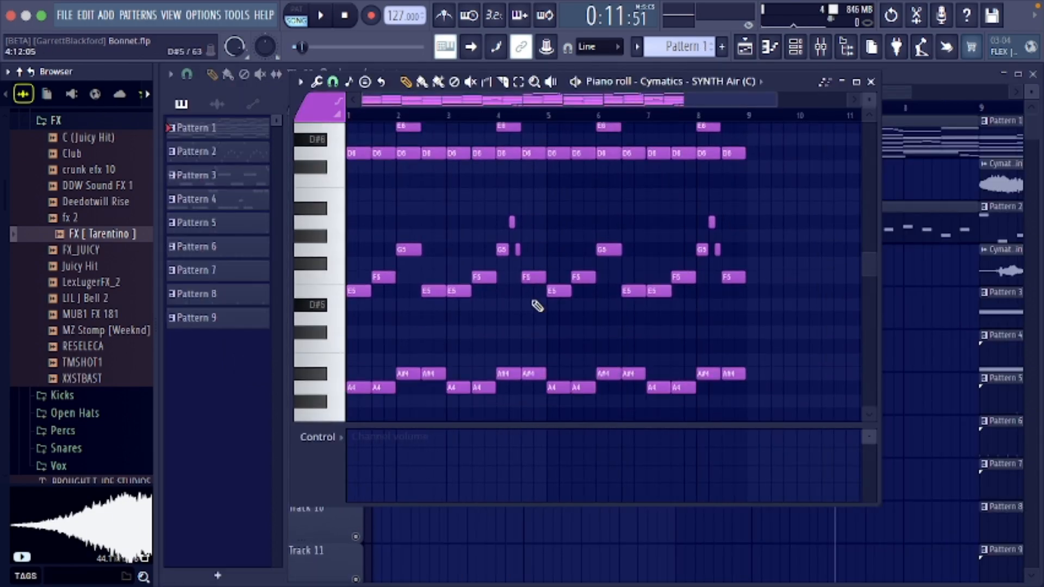
scroll(536, 305, up, 12)
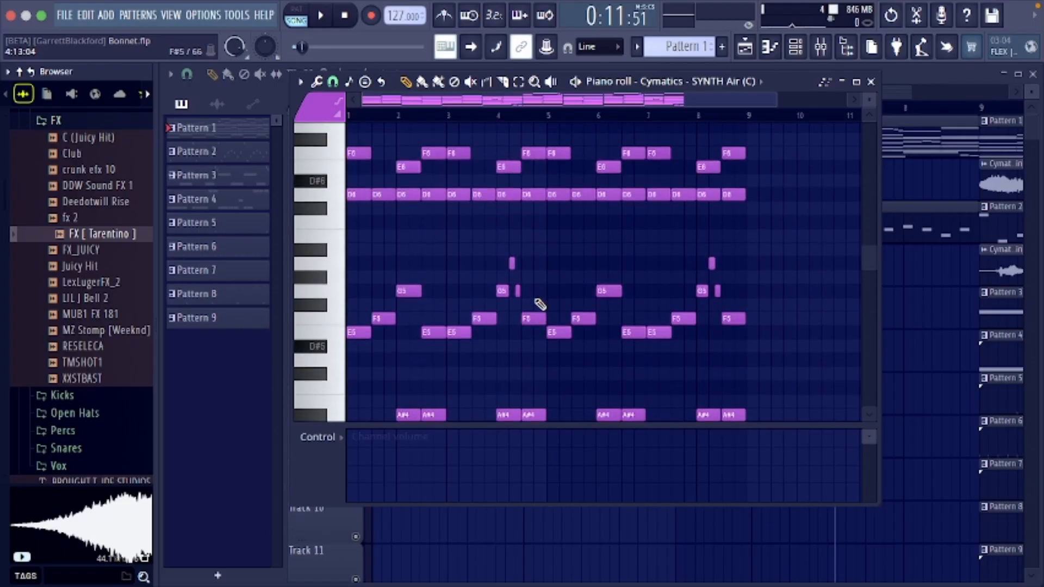
scroll(406, 314, down, 12)
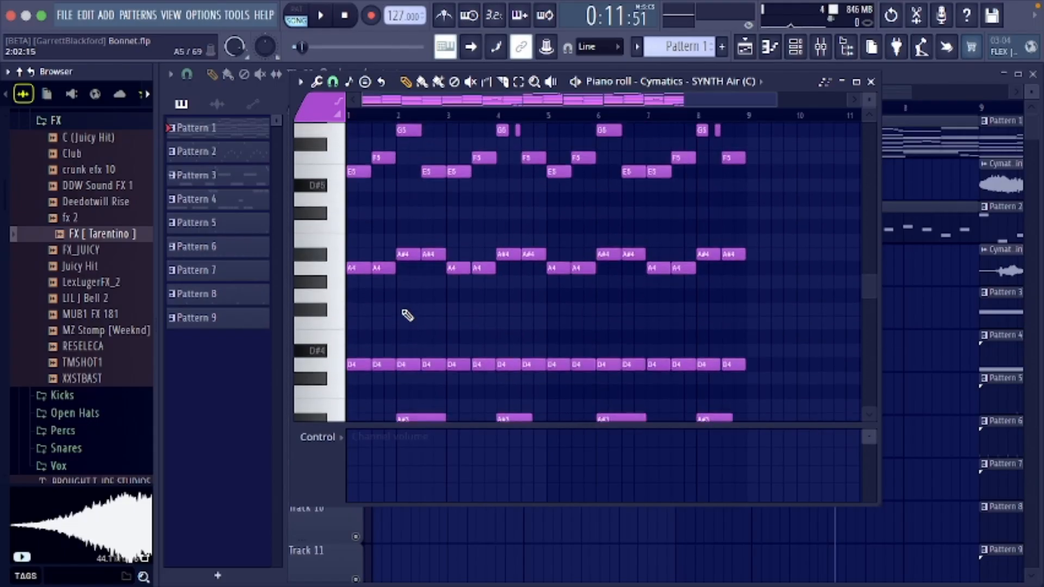
scroll(407, 314, down, 3)
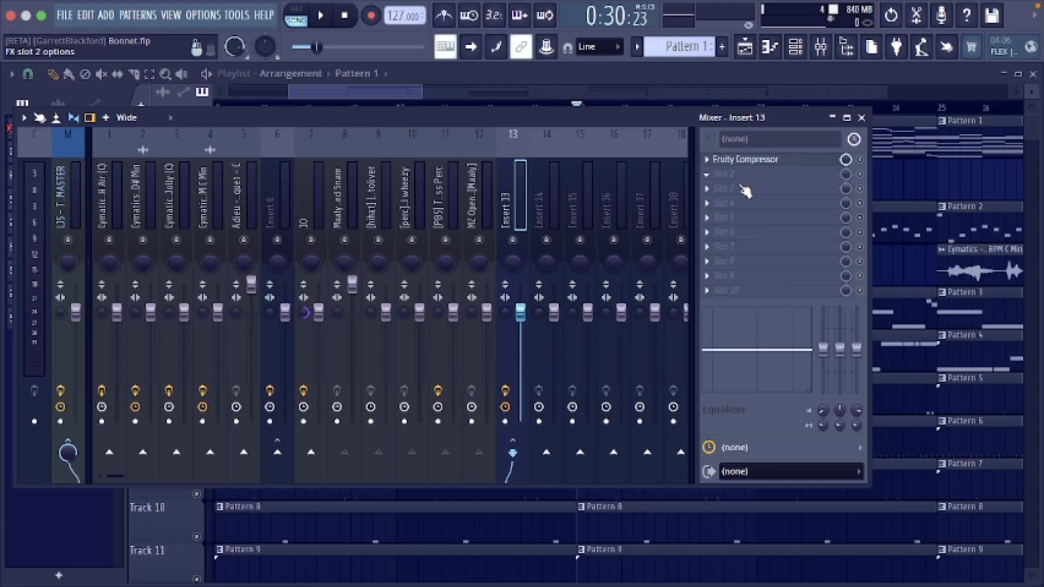
- Load Transient Processor into slot 10 of mixer Insert 13, set its Release to -100% and close the plugin and mixer
click(765, 294)
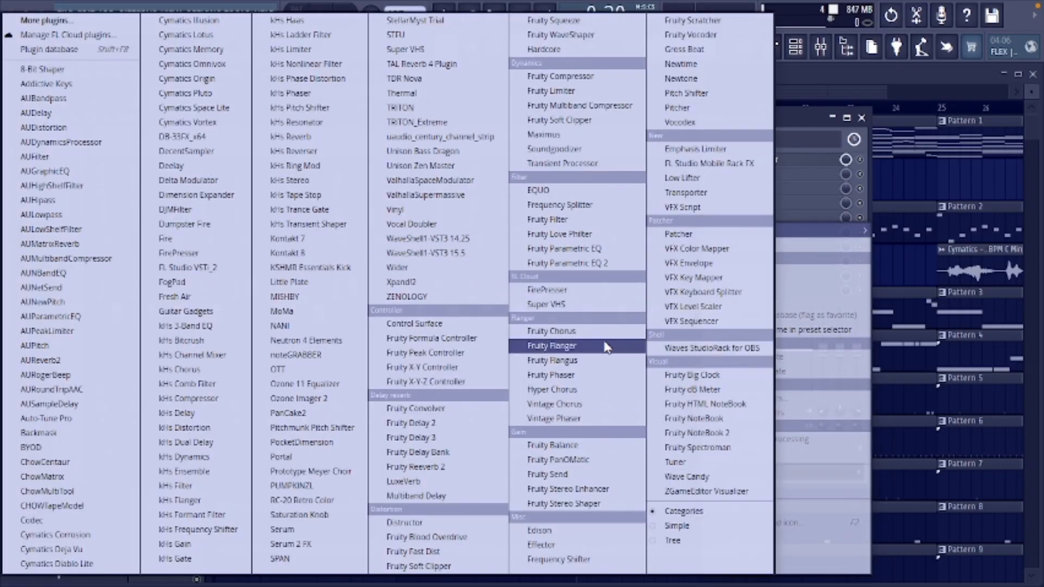
click(592, 162)
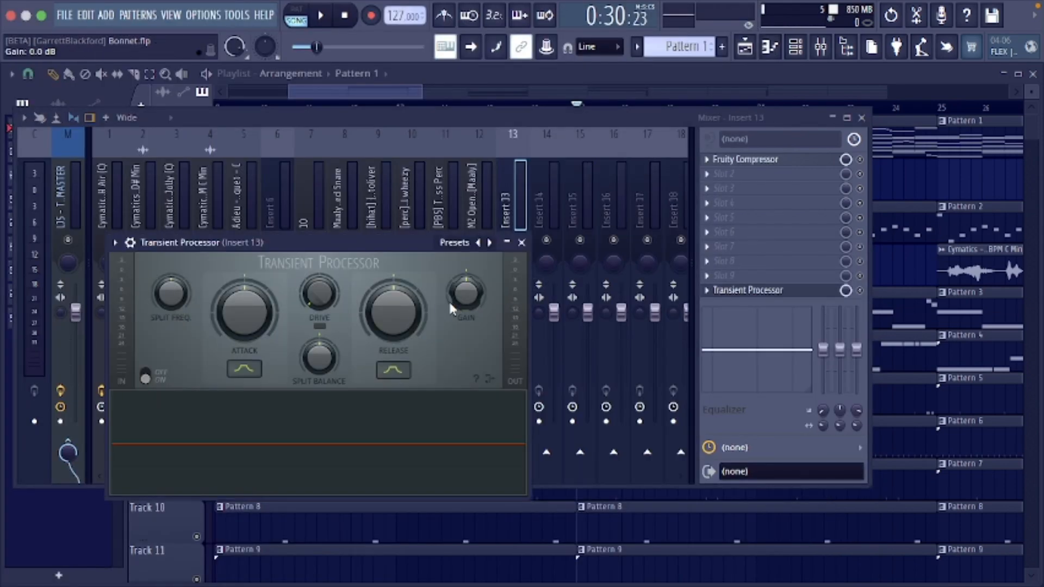
drag(384, 305, 384, 349)
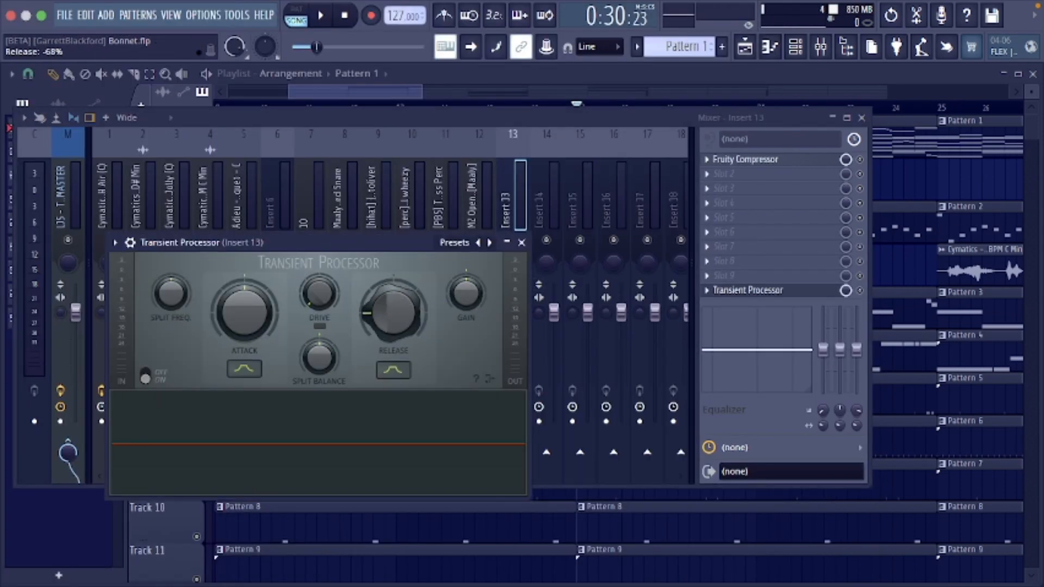
drag(385, 309, 395, 327)
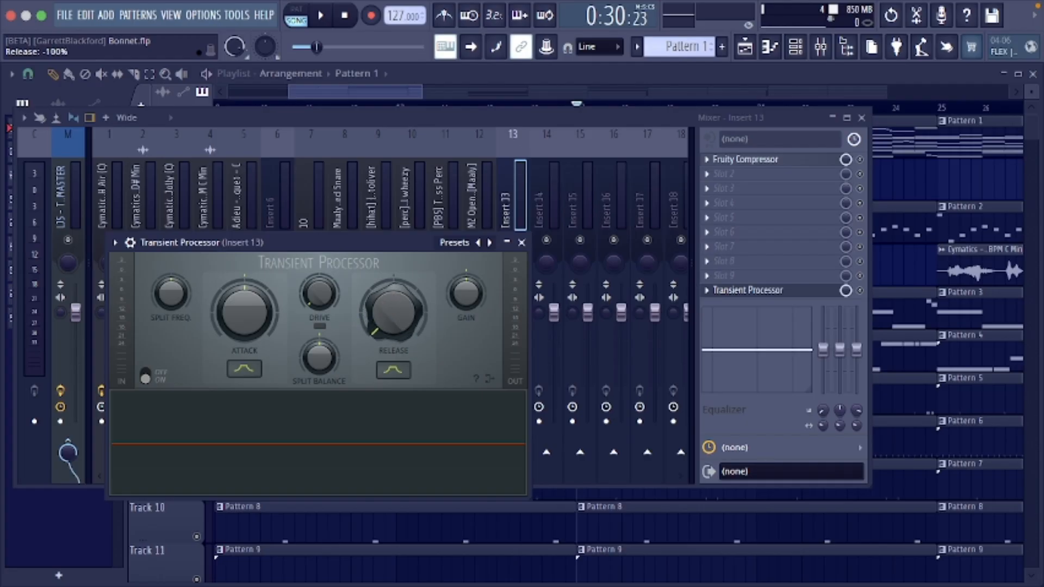
click(522, 242)
click(861, 118)
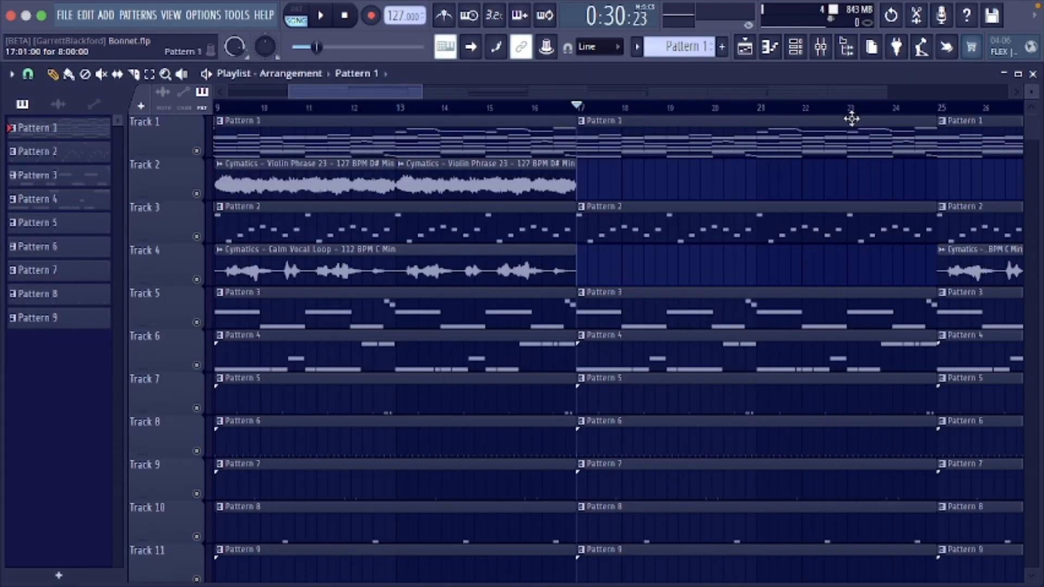
- Play the arrangement from bar 17 to hear the Transient Processor and show the Insert 13 effects in the mixer
key(space)
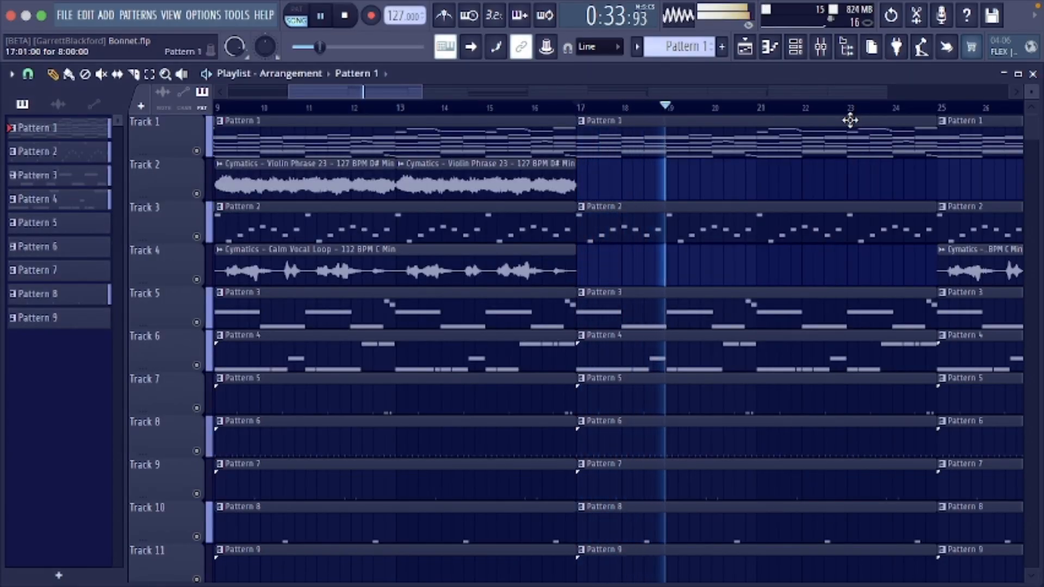
click(821, 46)
key(space)
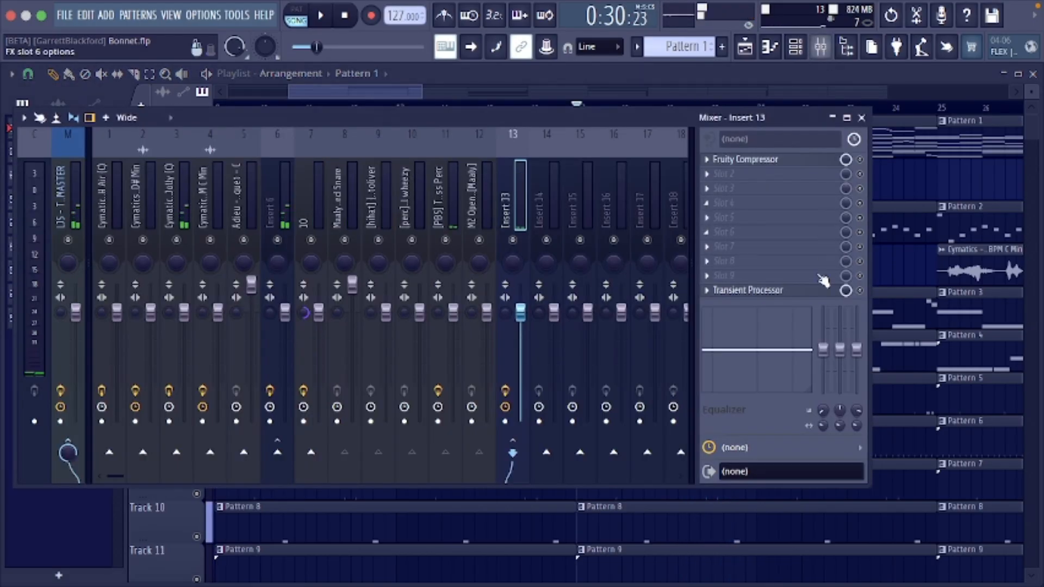